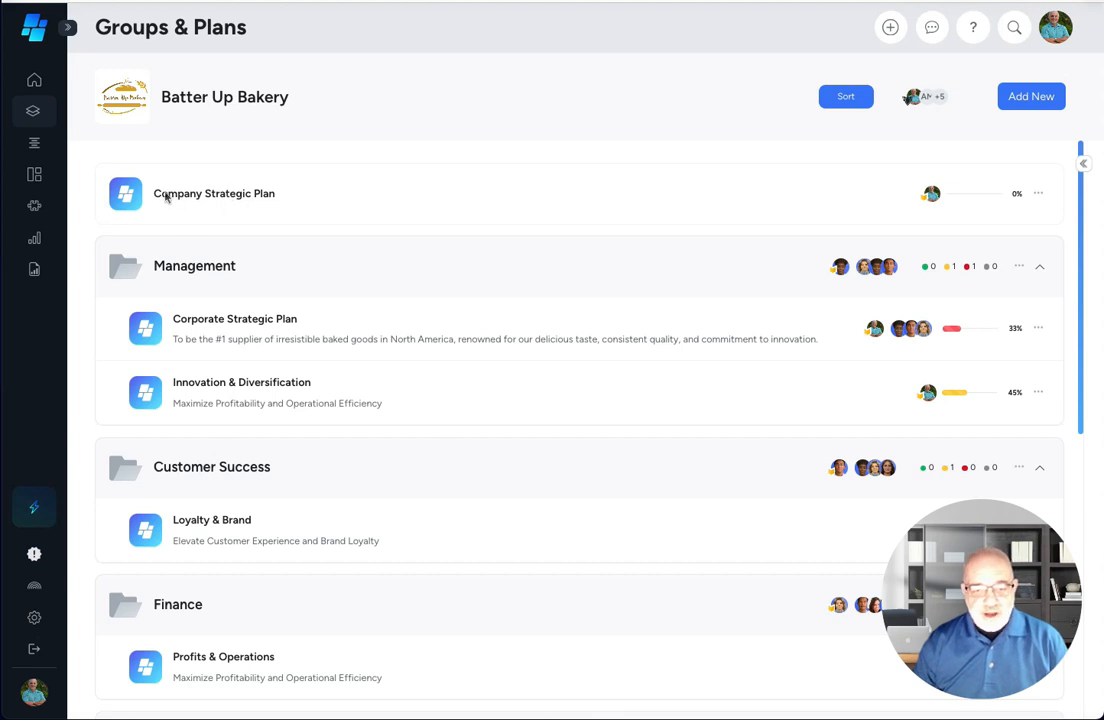
- Open the Company Strategic Plan and inspect the Financial viewpoint's editable name and description, leaving them as they are
left_click(213, 198)
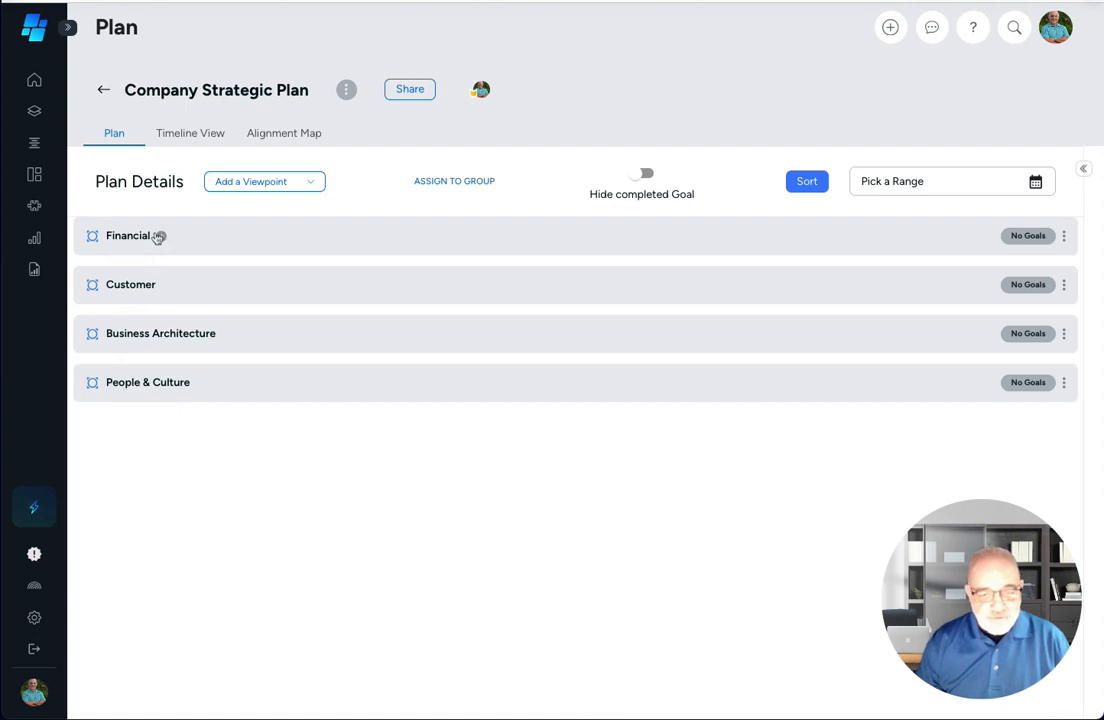
left_click(1064, 236)
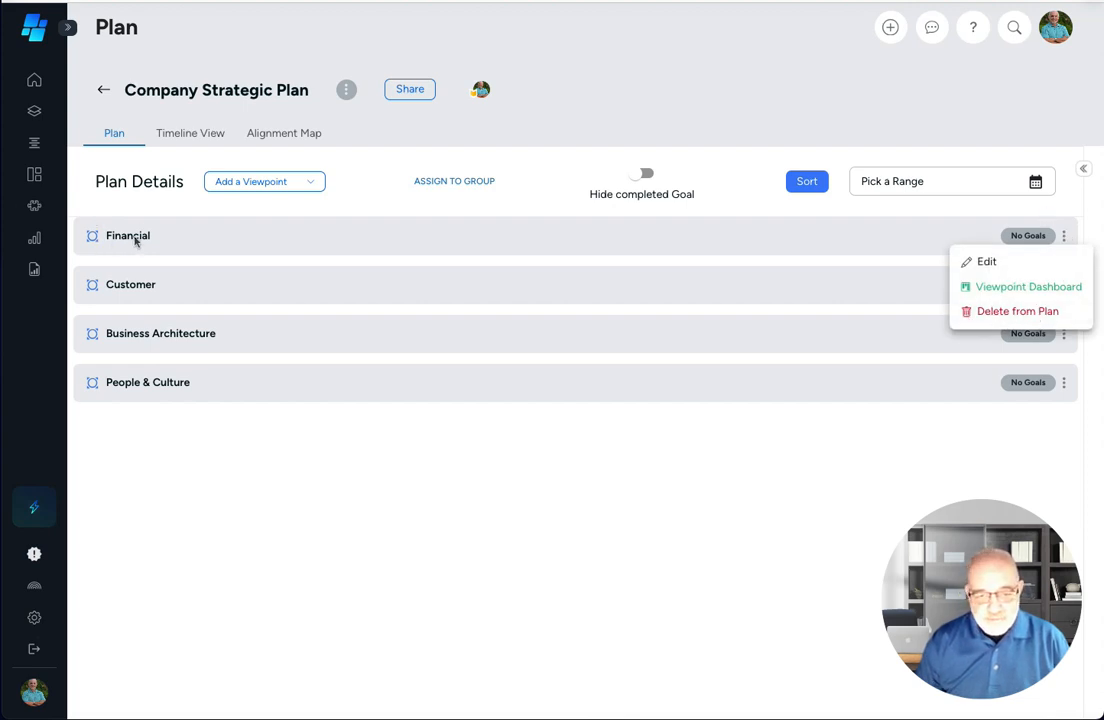
left_click(987, 262)
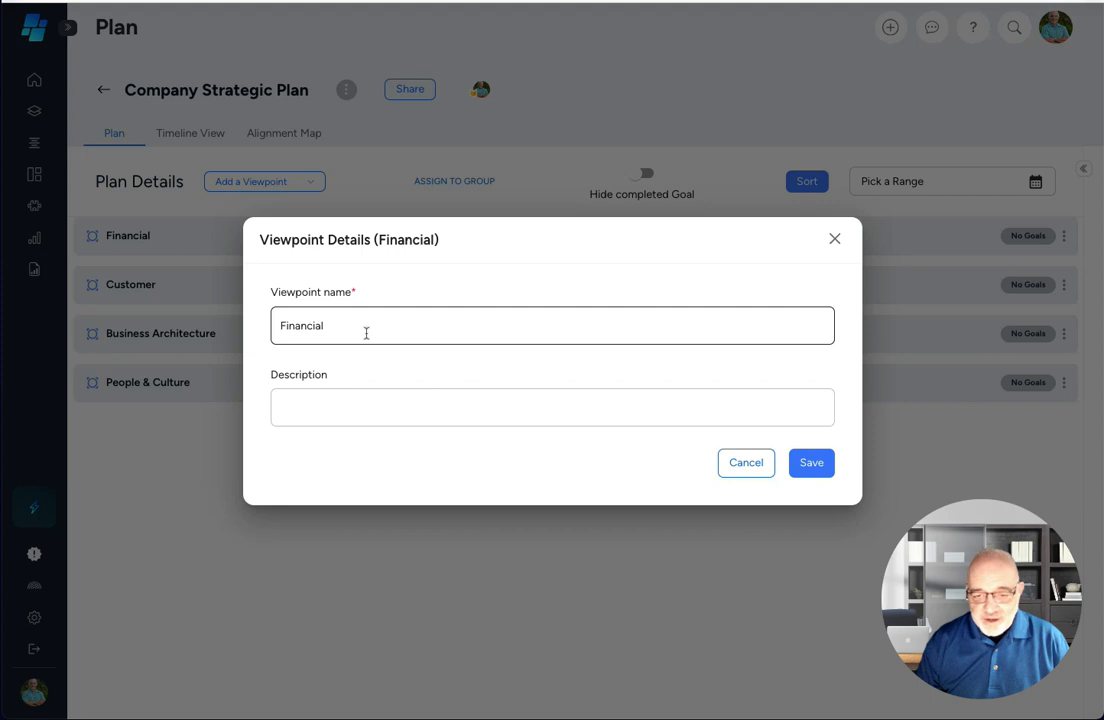
double_click(339, 325)
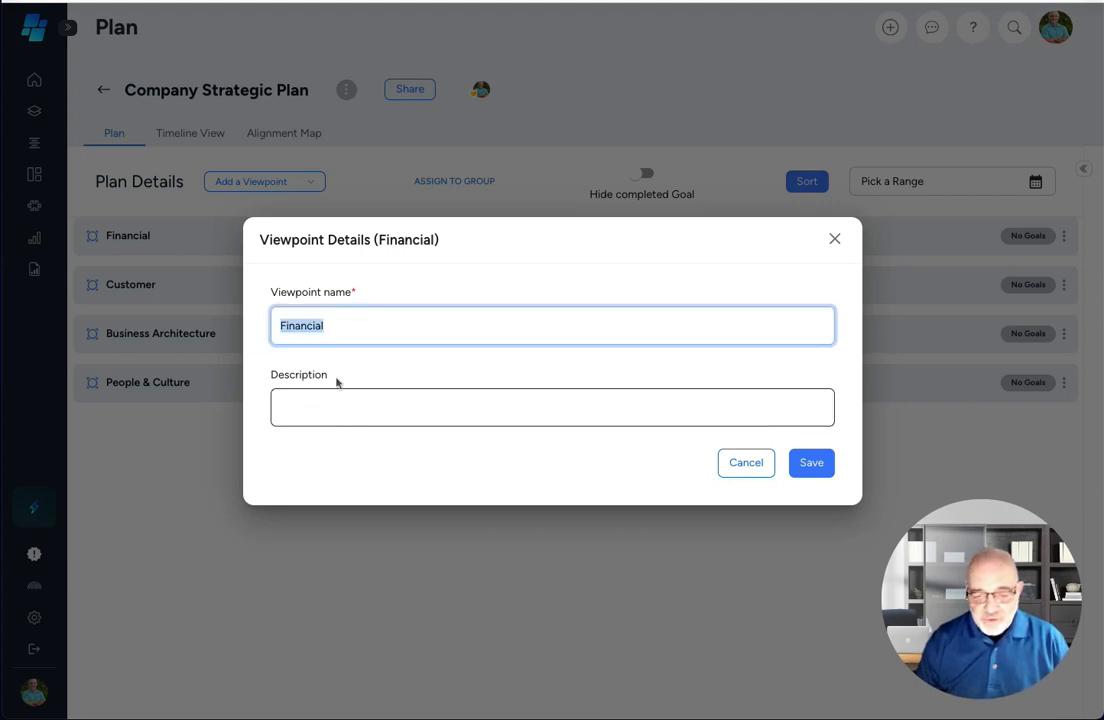
left_click(738, 463)
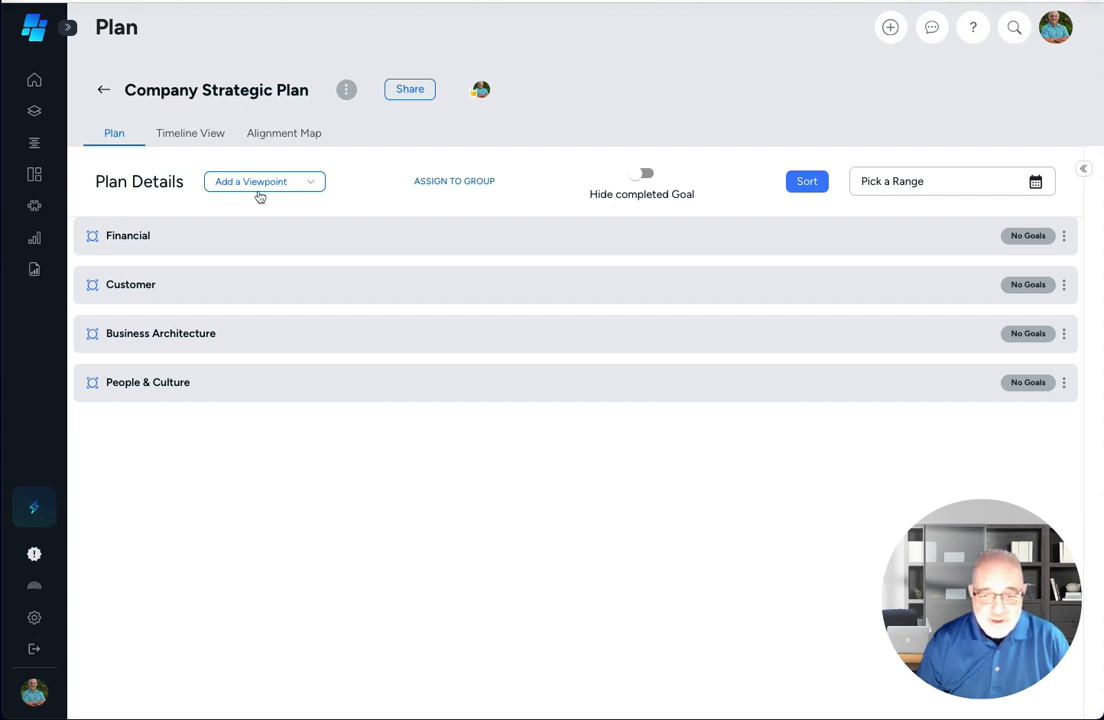
- Add a new viewpoint named "new viewpoint" to the Company Strategic Plan and save it
left_click(308, 180)
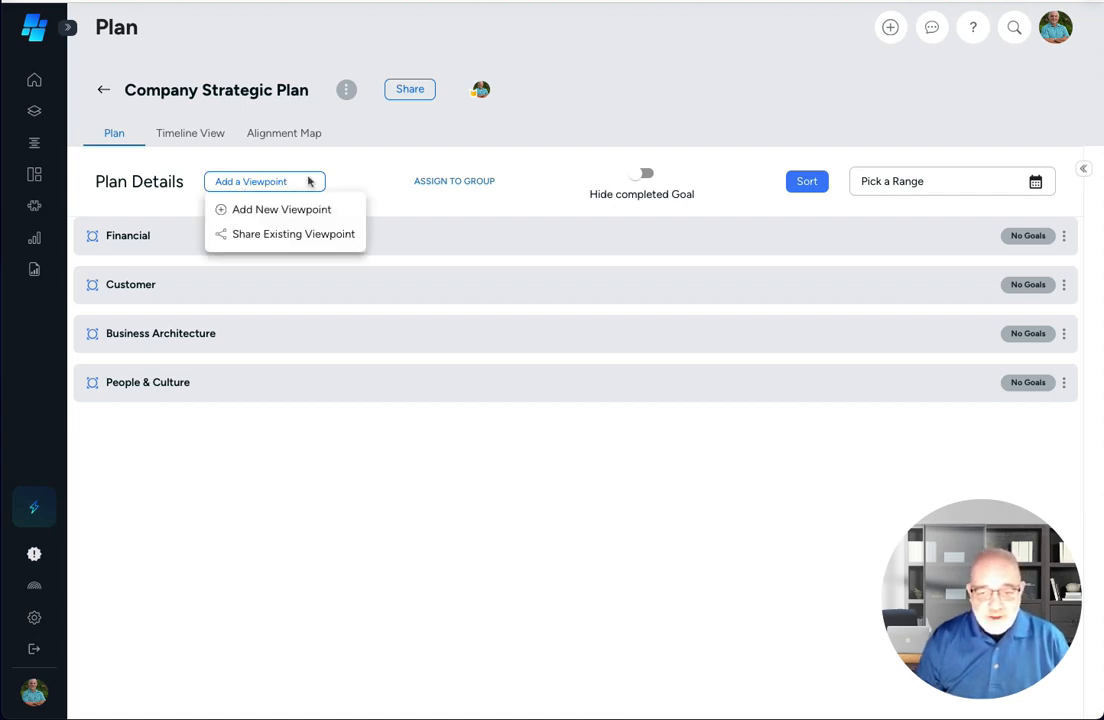
left_click(264, 212)
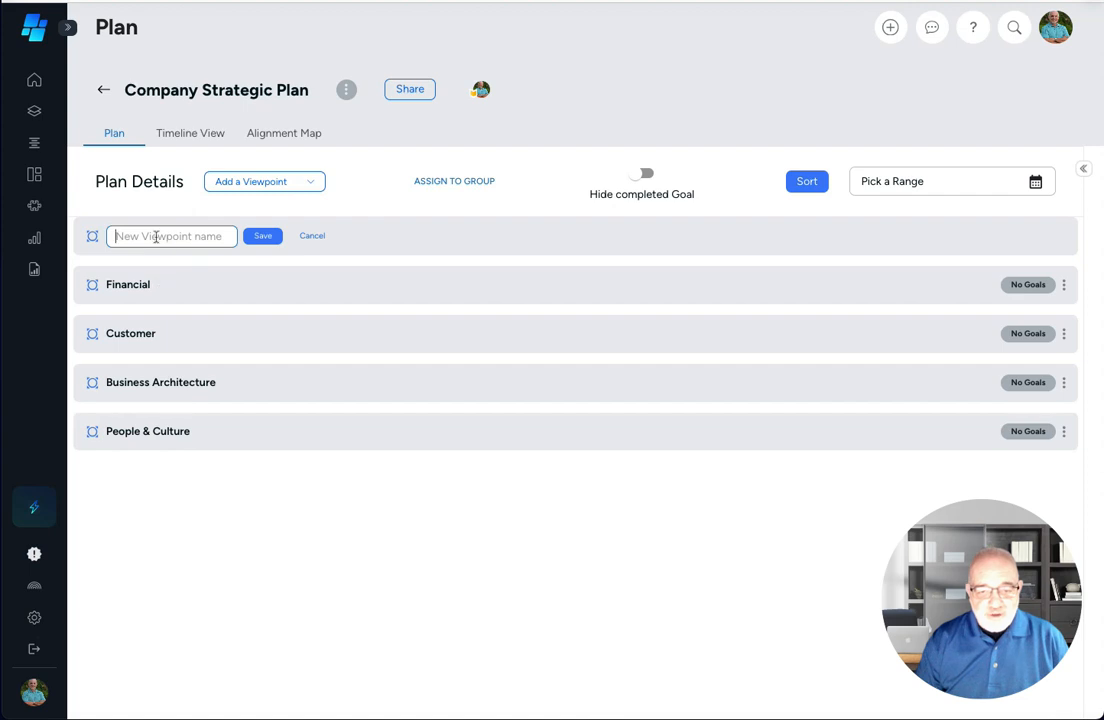
type("new ")
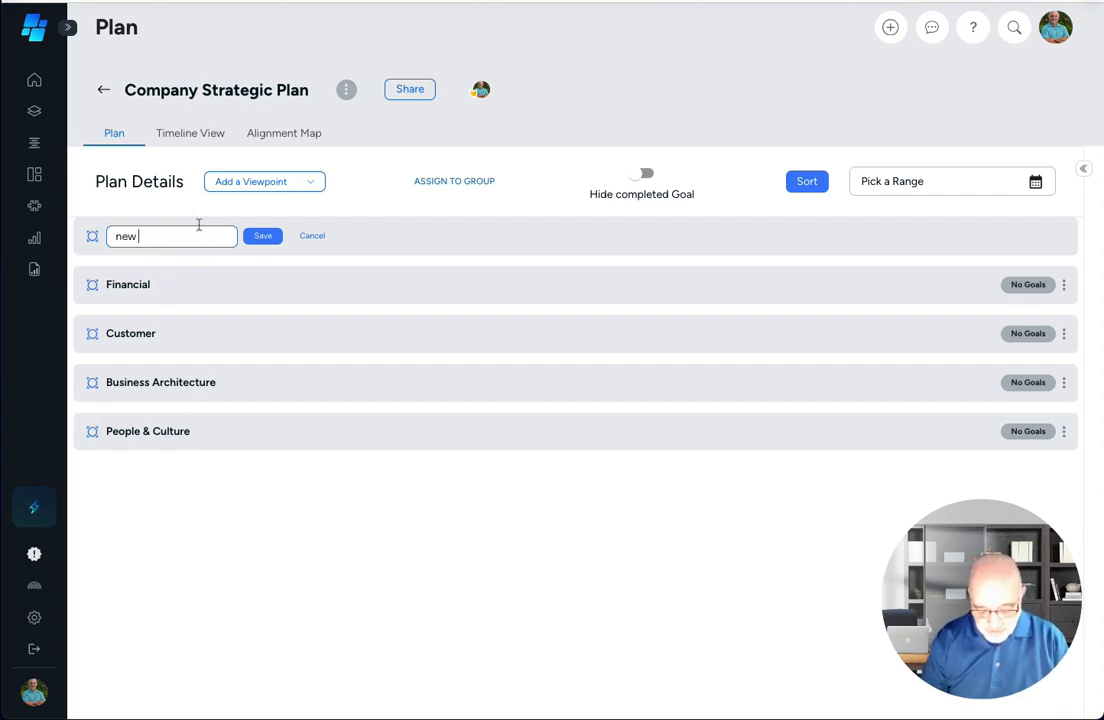
type("viewpoint")
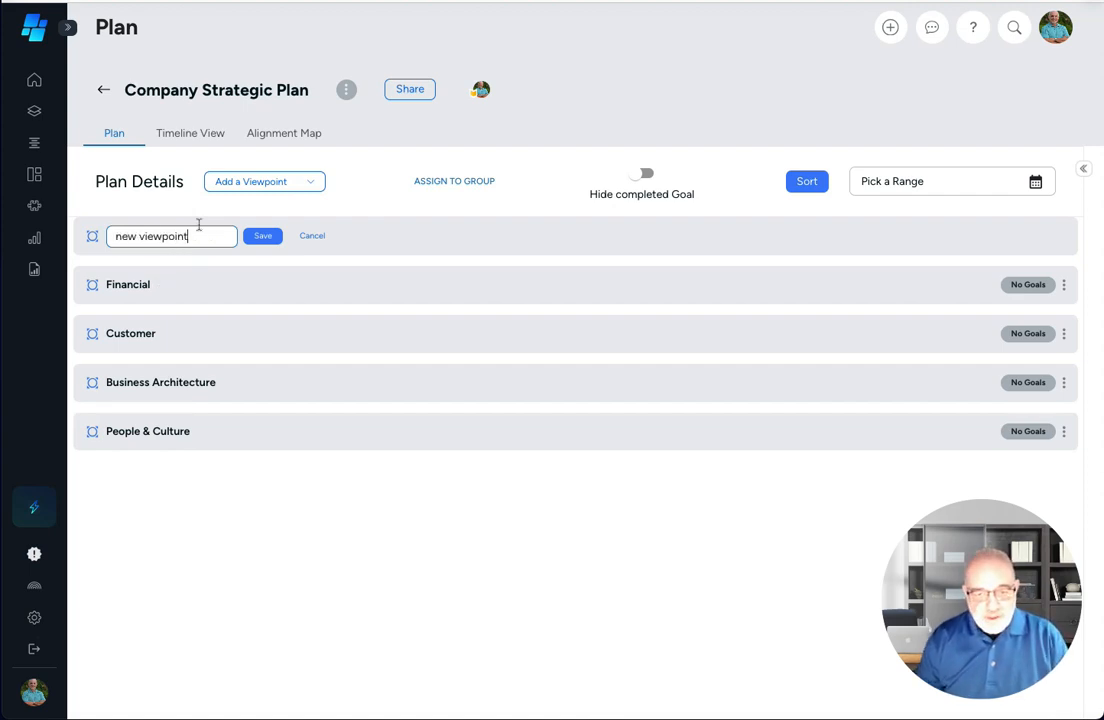
left_click(262, 236)
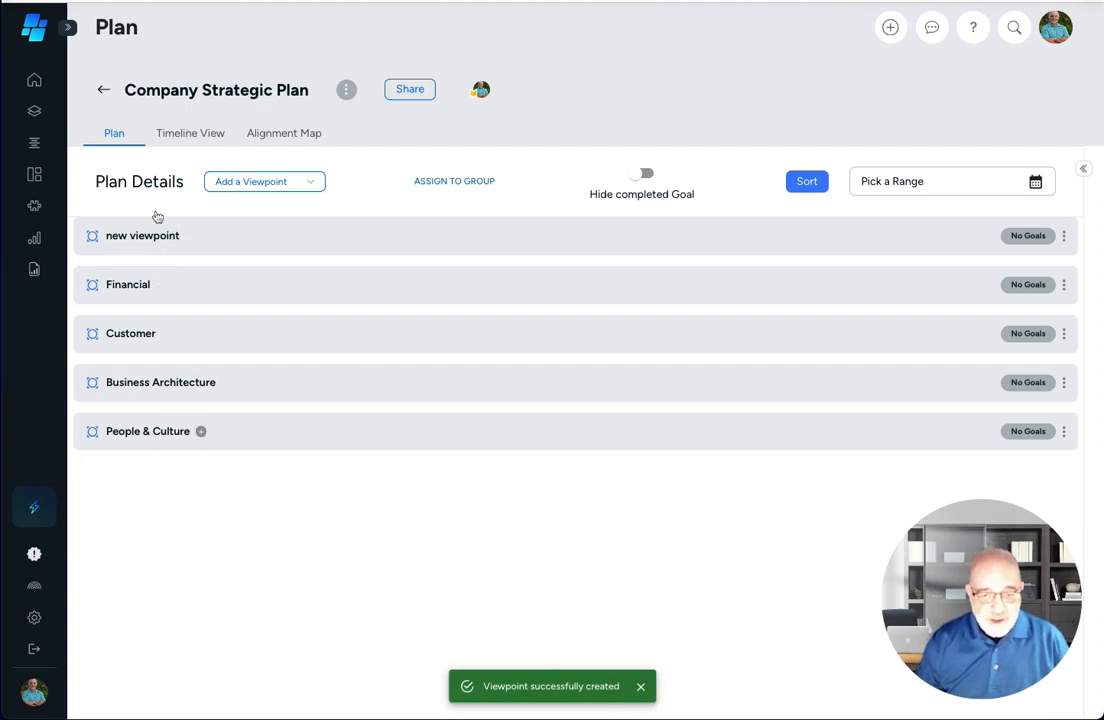
- Share the existing Innovation viewpoint from the viewpoint library into the Company Strategic Plan
left_click(311, 184)
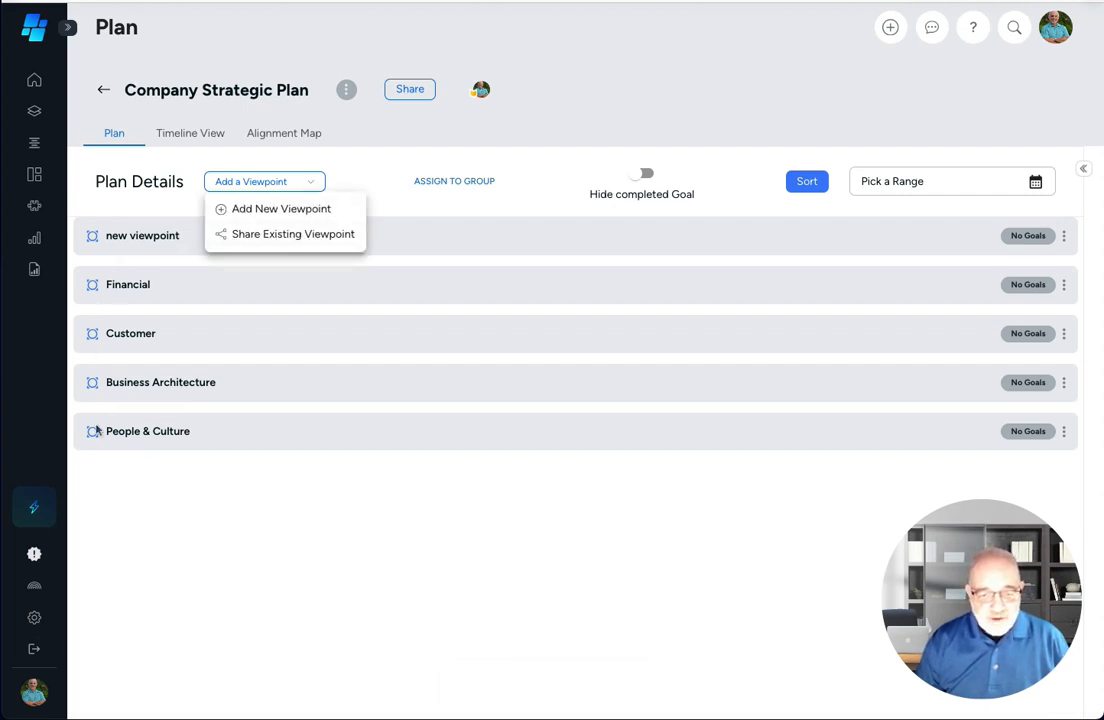
left_click(310, 237)
scroll(352, 434, "down", 2)
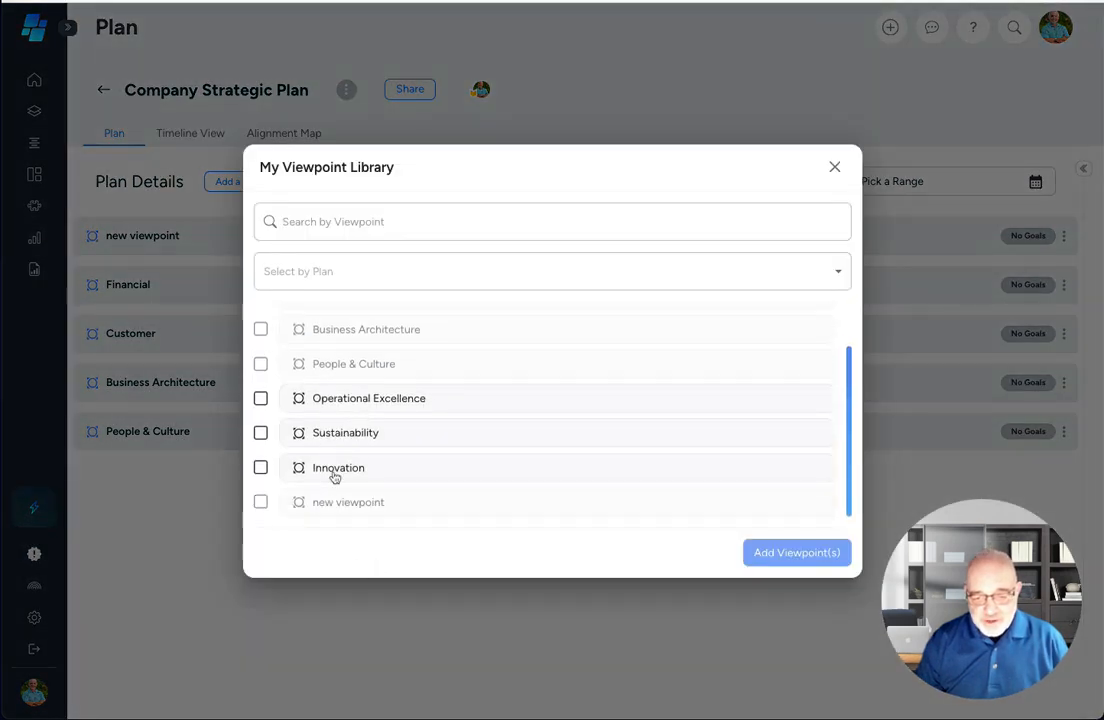
left_click(260, 467)
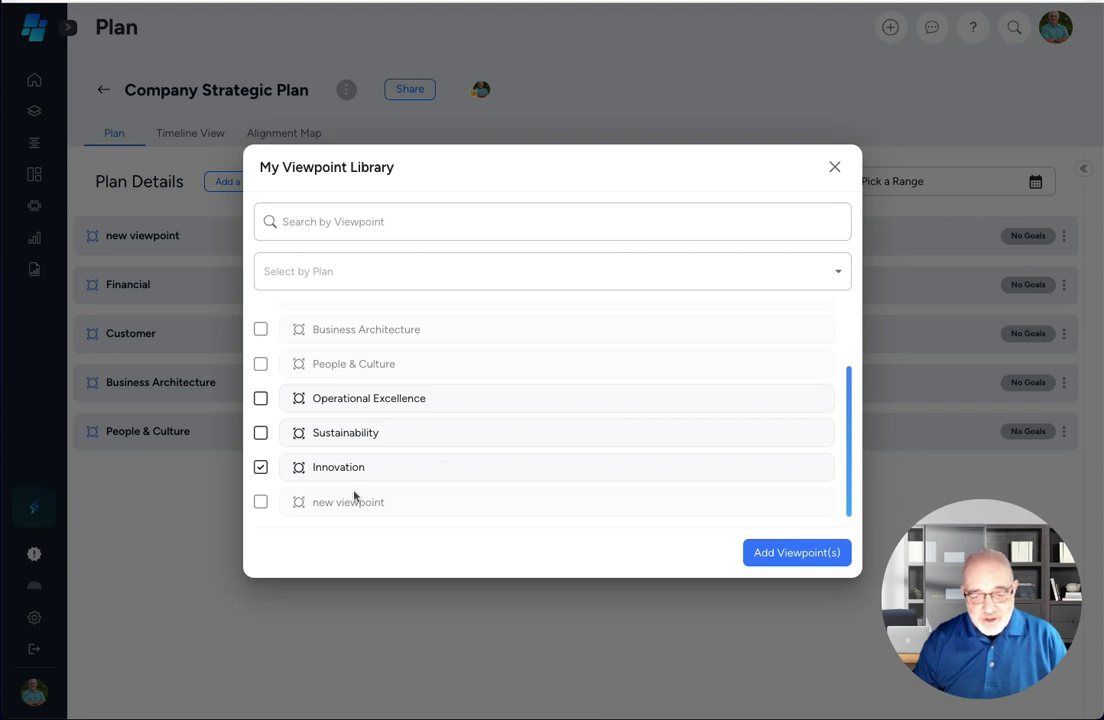
left_click(769, 556)
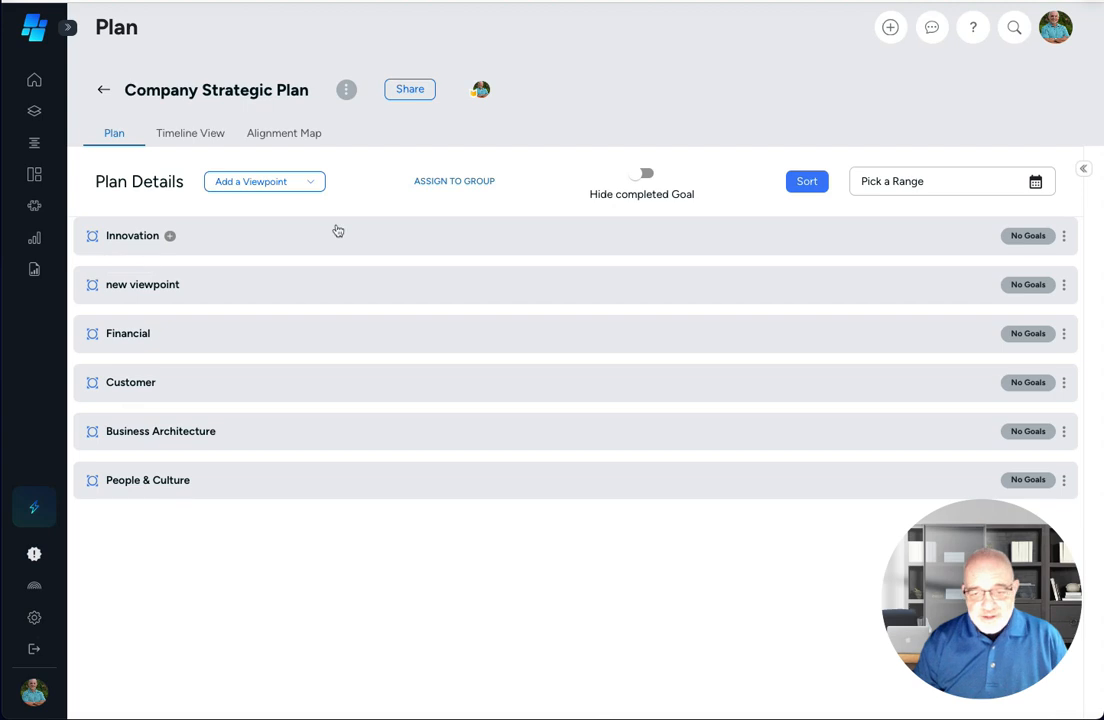
- Review the Innovation viewpoint's dashboard, including its charts and the goals under Corporate Strategic Plan, and return to the plan
left_click(1065, 236)
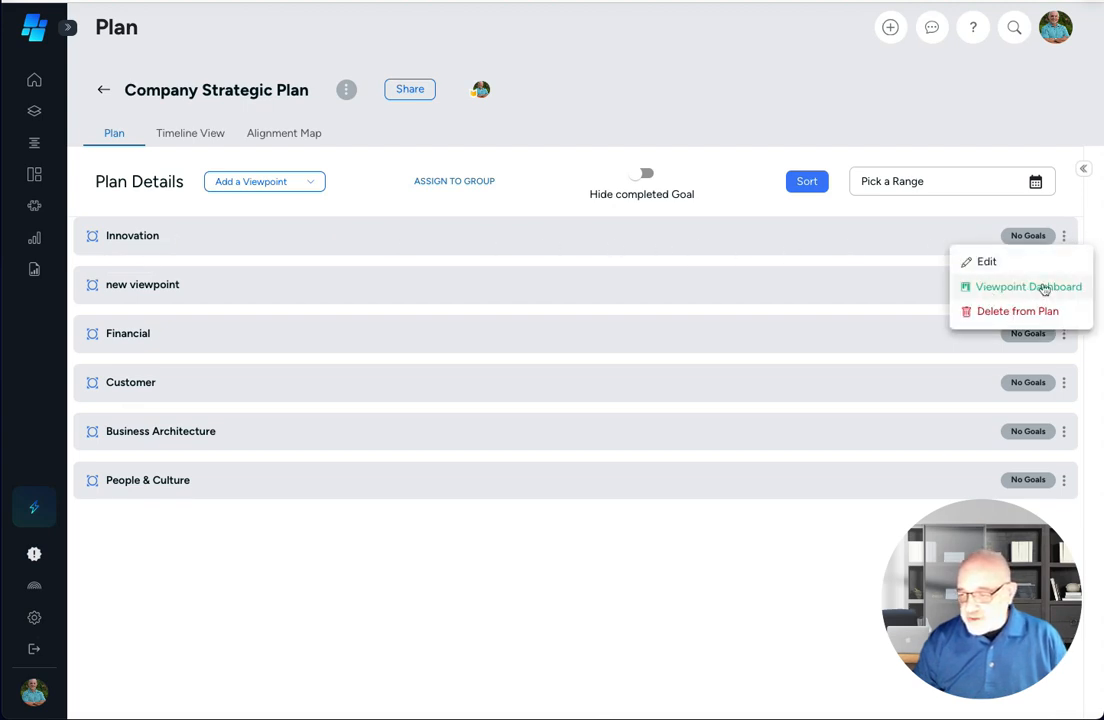
left_click(1010, 289)
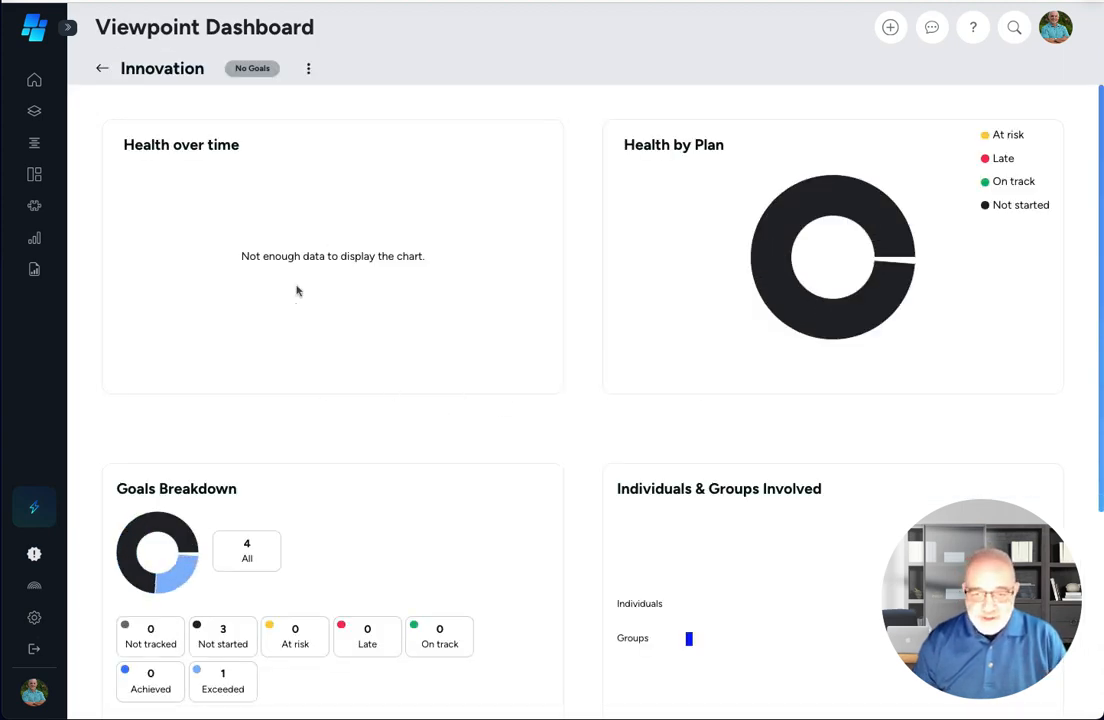
scroll(551, 538, "down", 1)
scroll(551, 538, "down", 3)
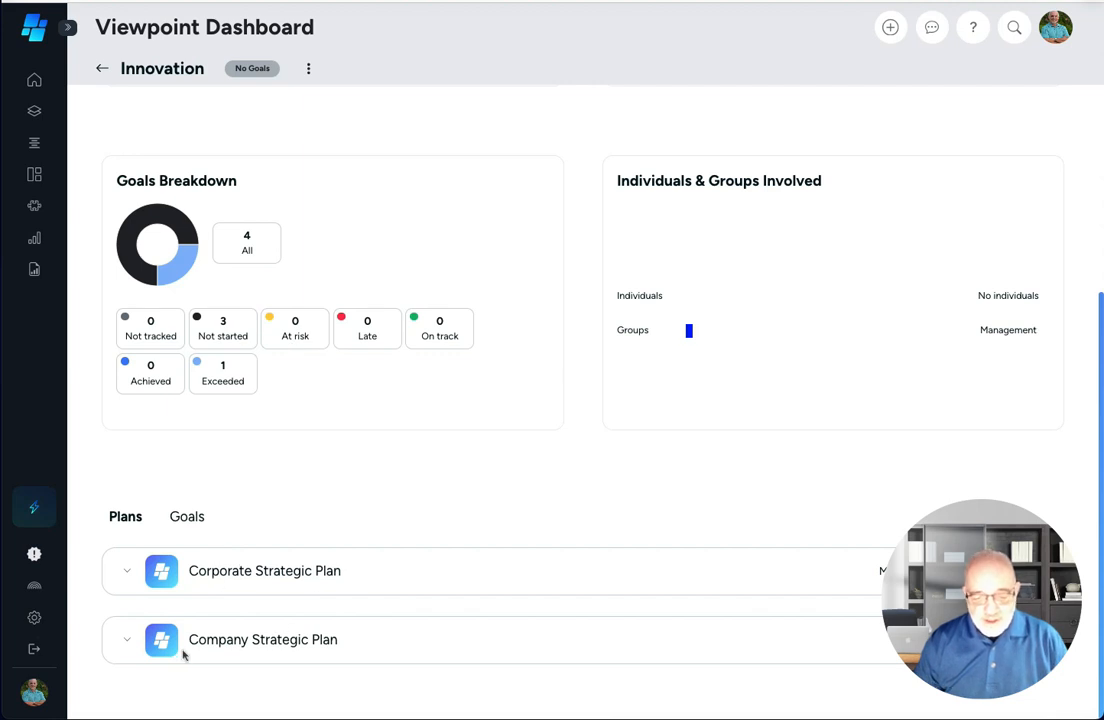
left_click(125, 579)
scroll(478, 580, "down", 2)
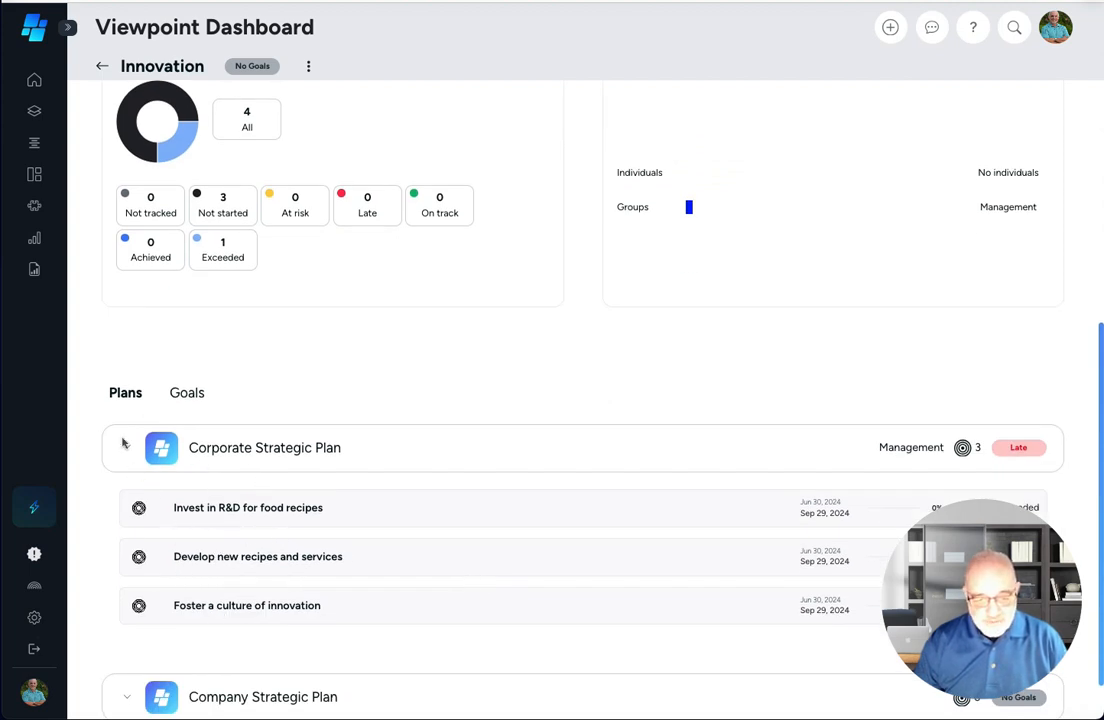
scroll(160, 625, "down", 1)
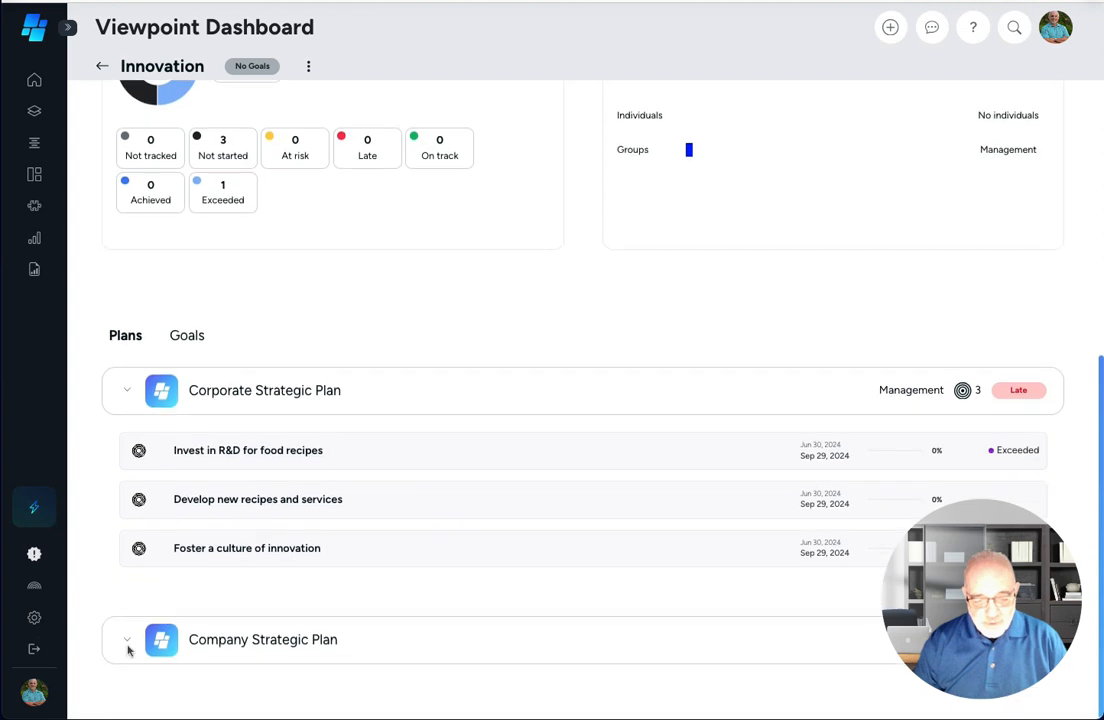
scroll(337, 625, "down", 1)
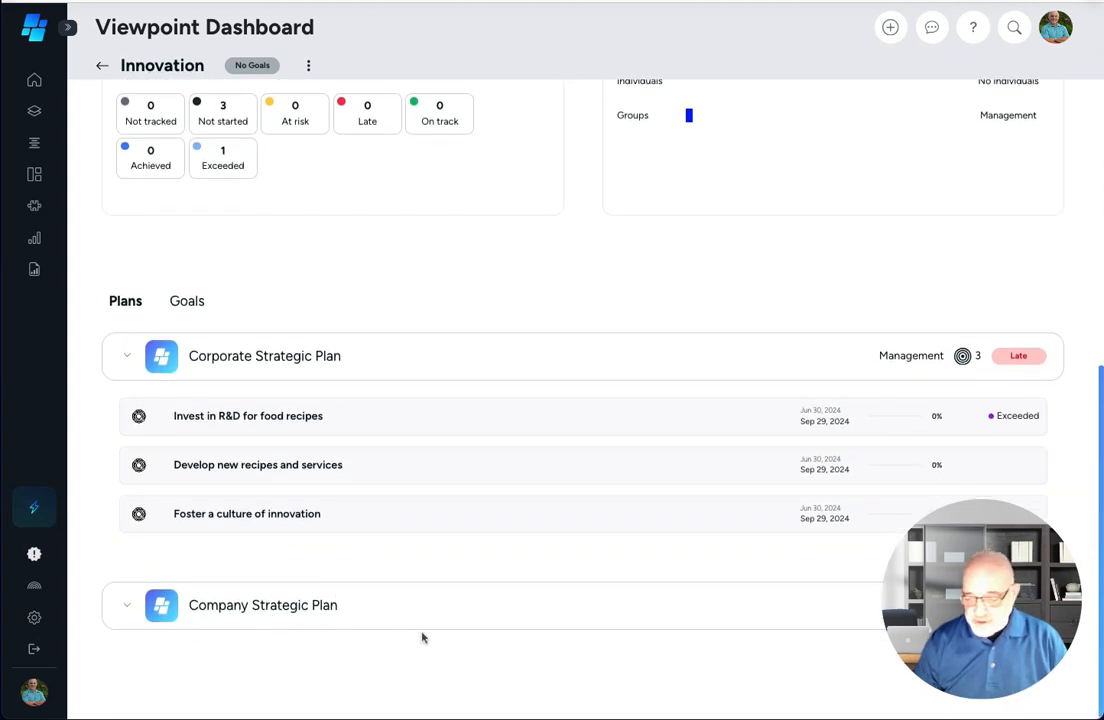
scroll(330, 581, "up", 8)
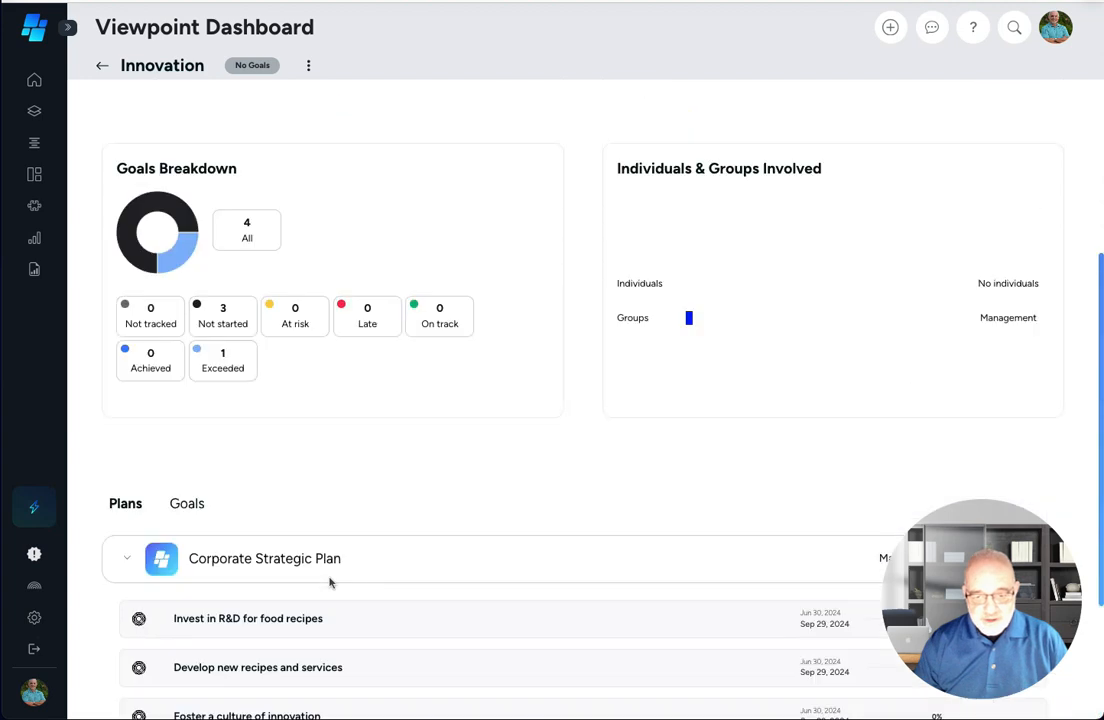
scroll(846, 328, "up", 2)
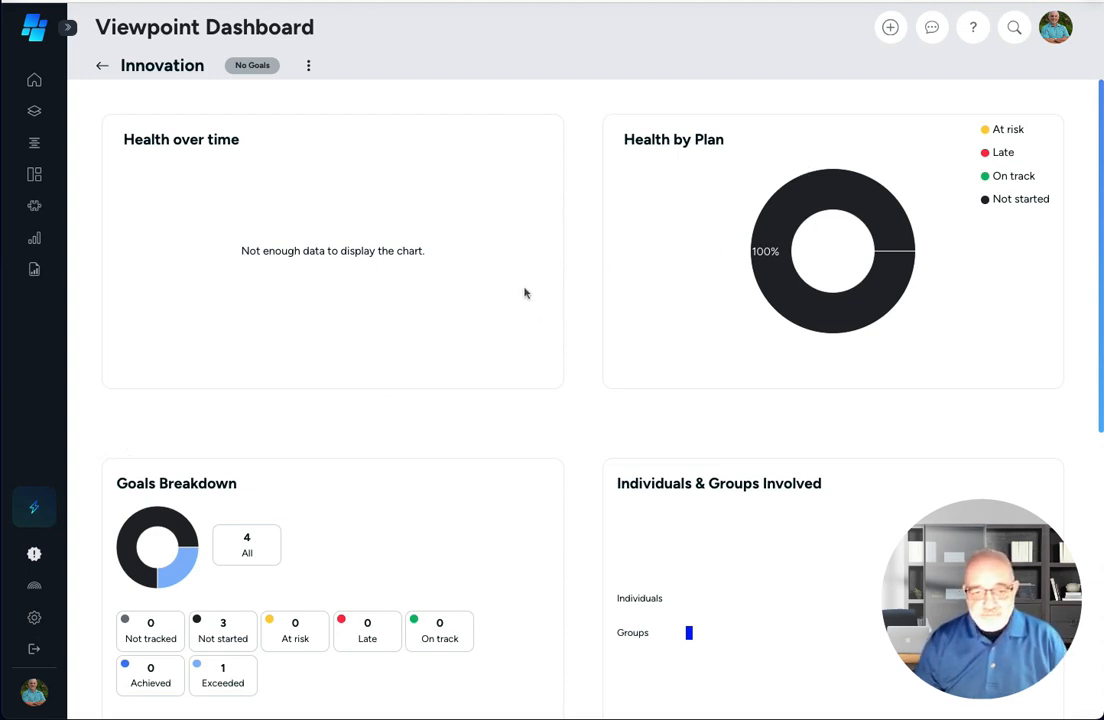
left_click(103, 68)
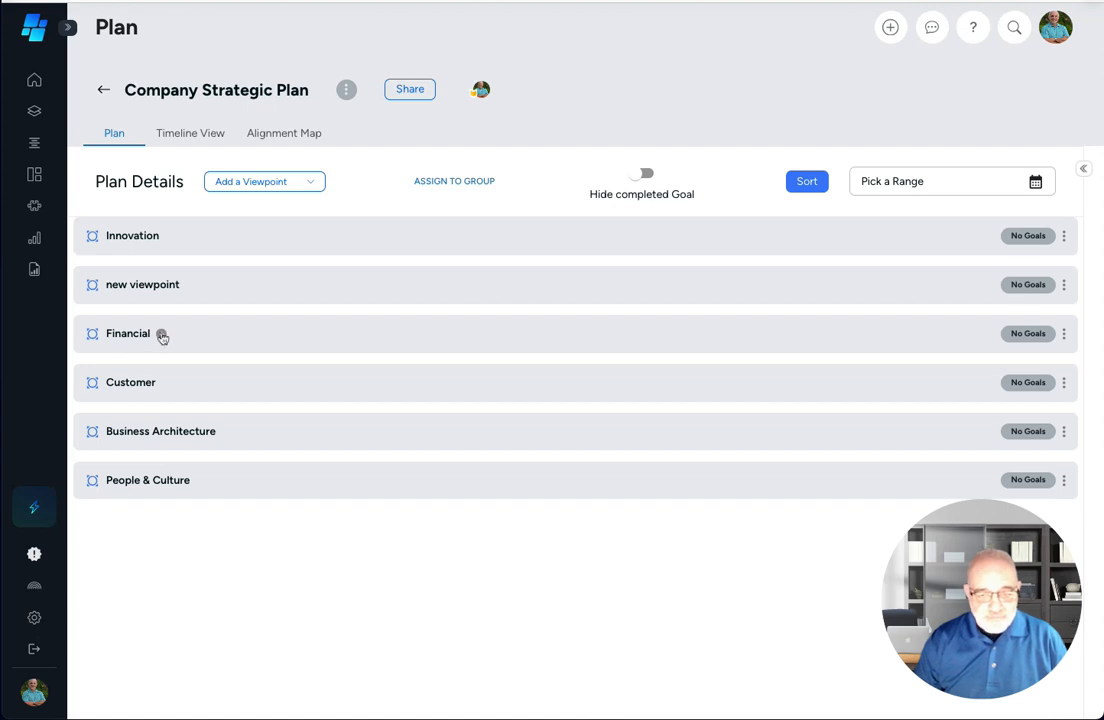
- Add a new goal named "new goal" under the Financial viewpoint and save it
left_click(161, 335)
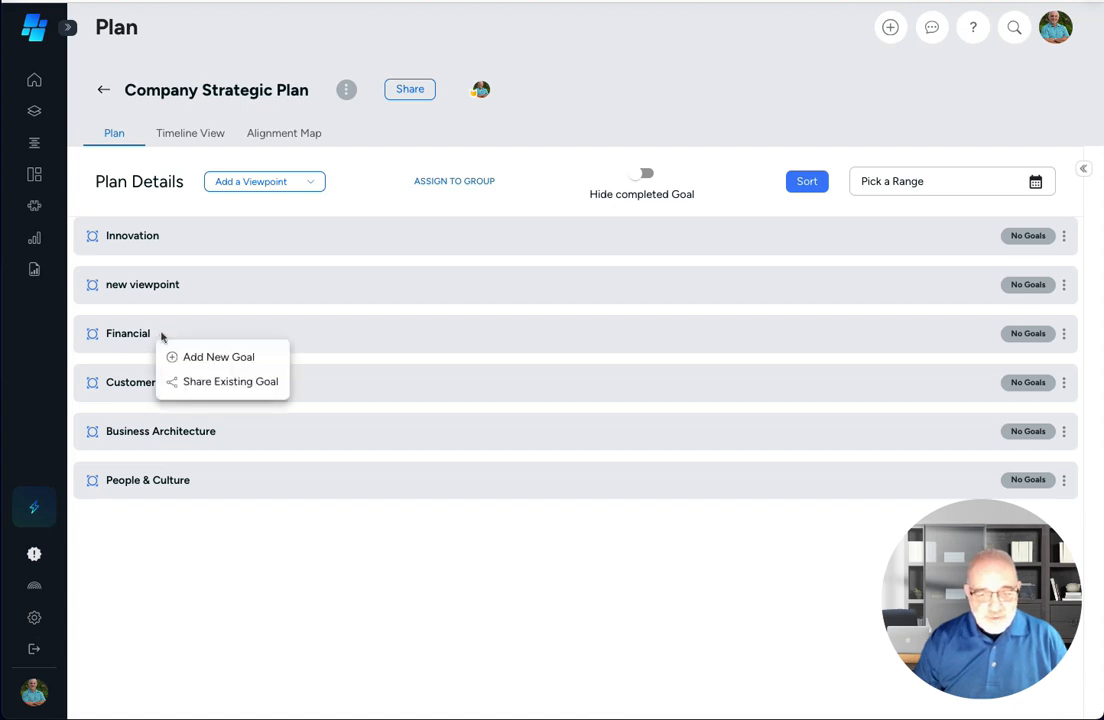
left_click(214, 360)
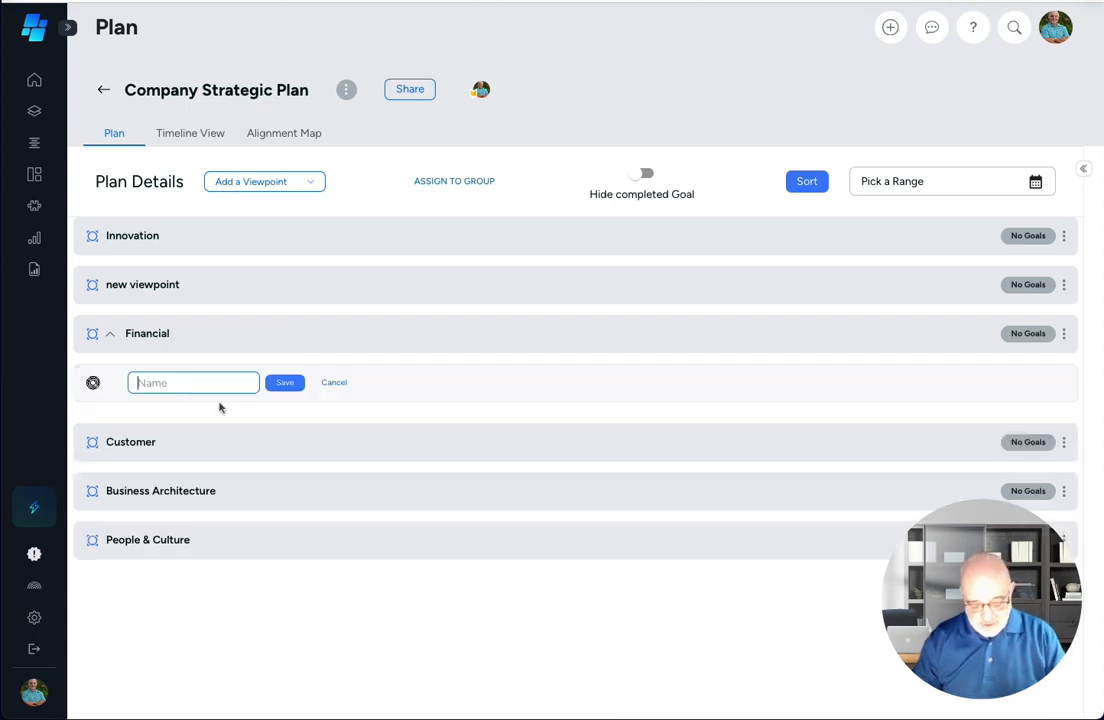
type("b")
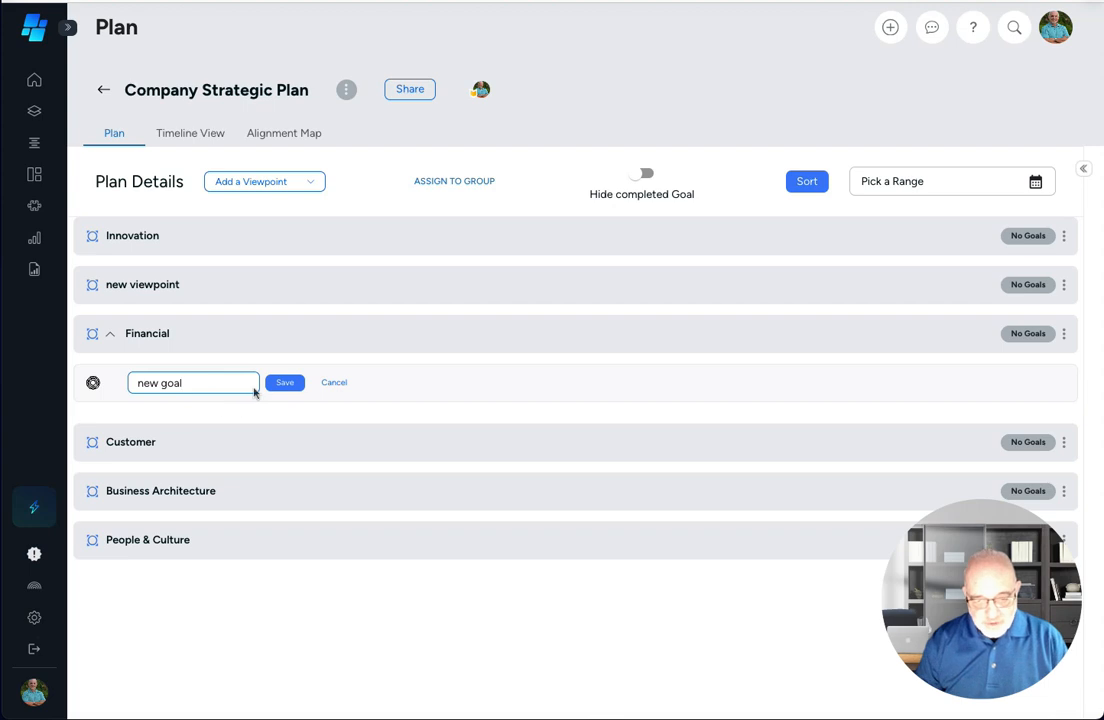
left_click(285, 384)
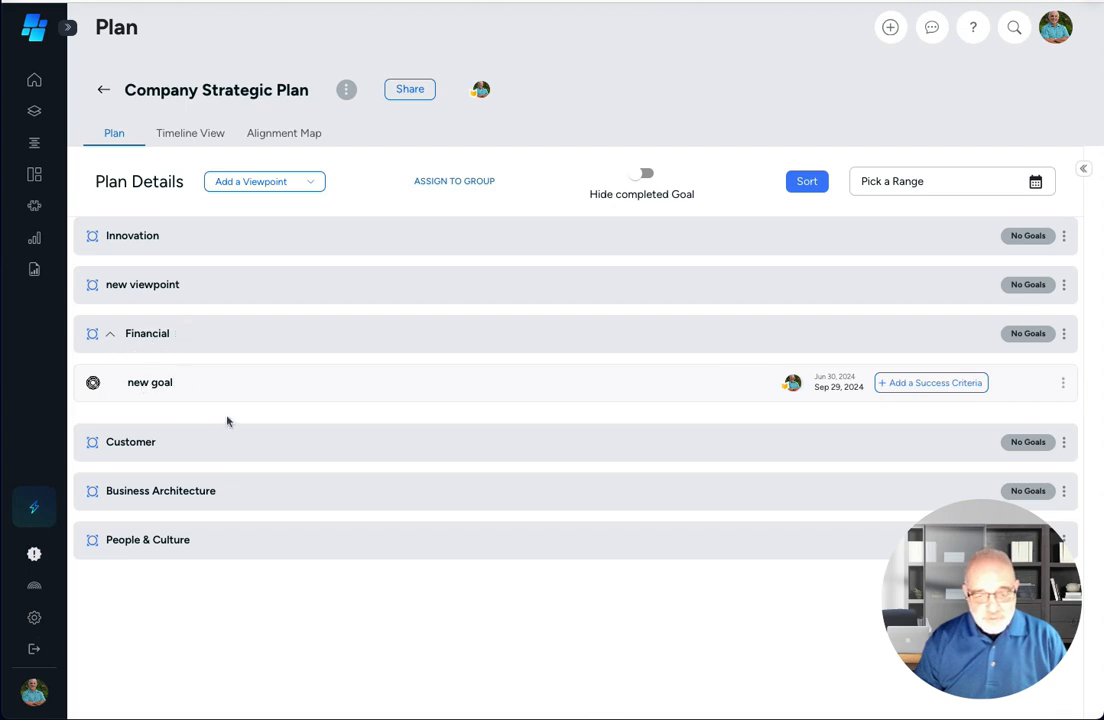
- Add a second goal named "another goal" under the Financial viewpoint and save it
left_click(182, 336)
left_click(229, 359)
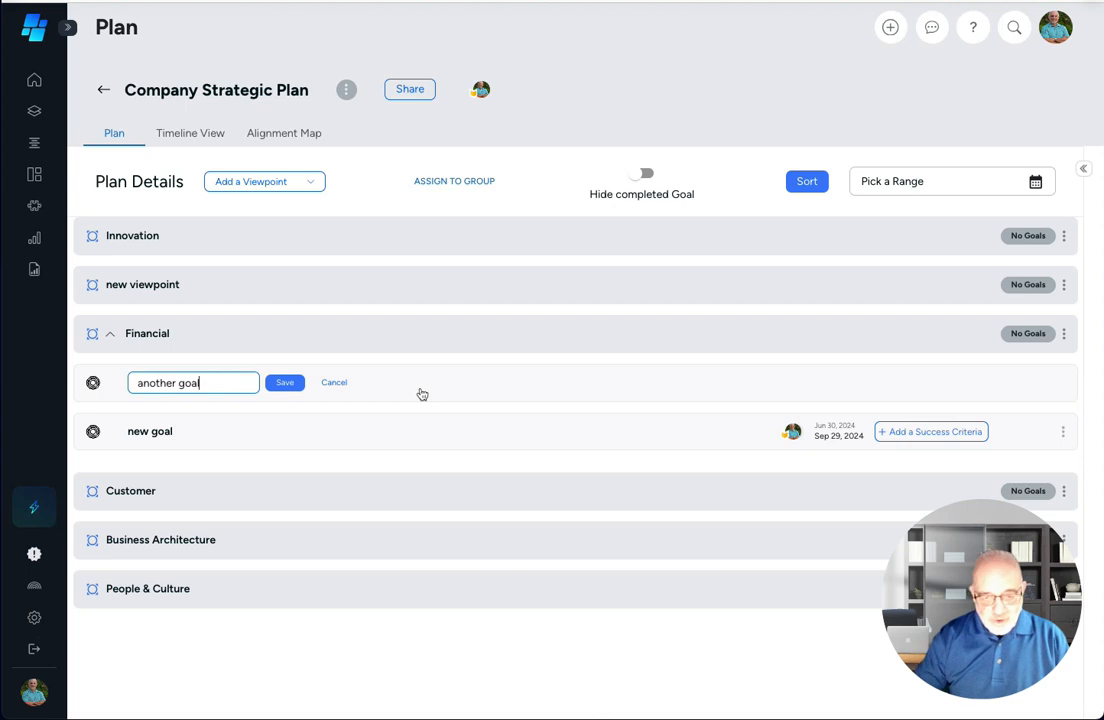
left_click(276, 383)
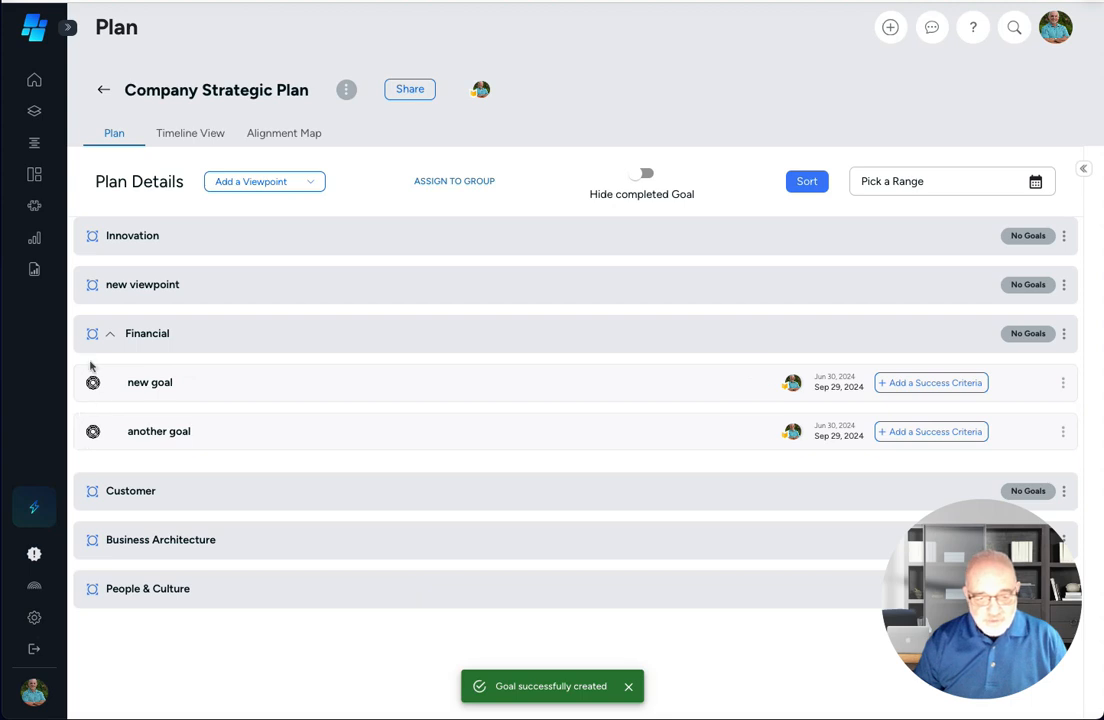
left_click(809, 182)
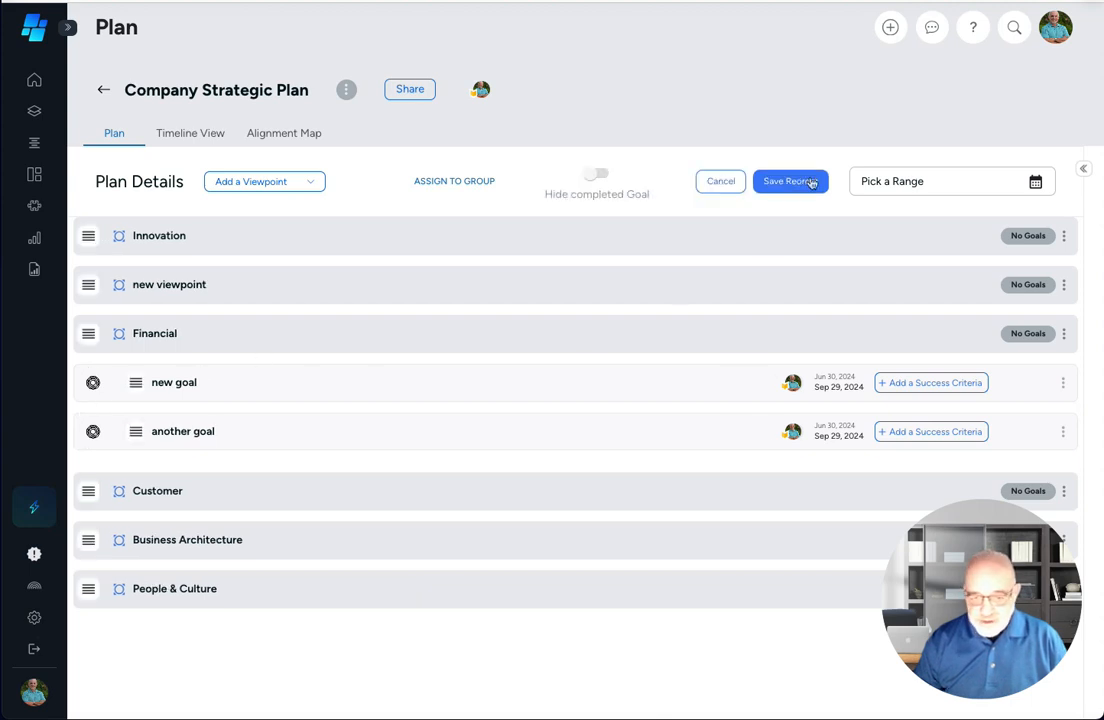
left_click_drag(136, 431, 137, 383)
left_click_drag(131, 431, 136, 383)
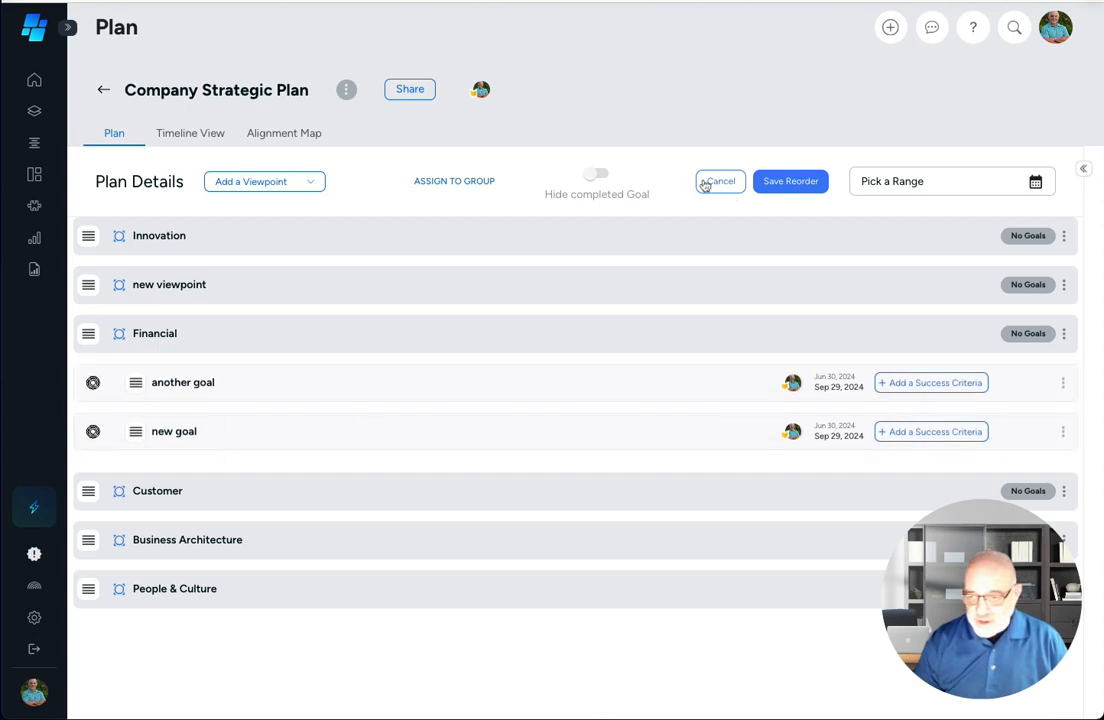
left_click(719, 182)
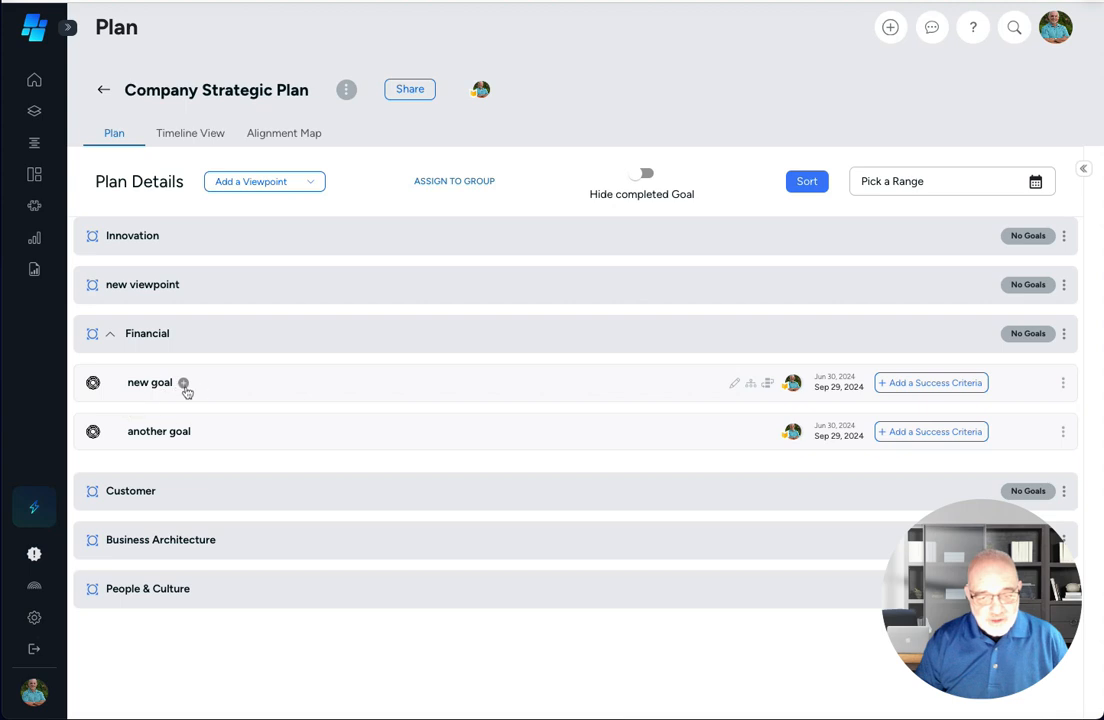
- Add a new KPI named "KPI" under the Financial goal "new goal" and save it
left_click(184, 386)
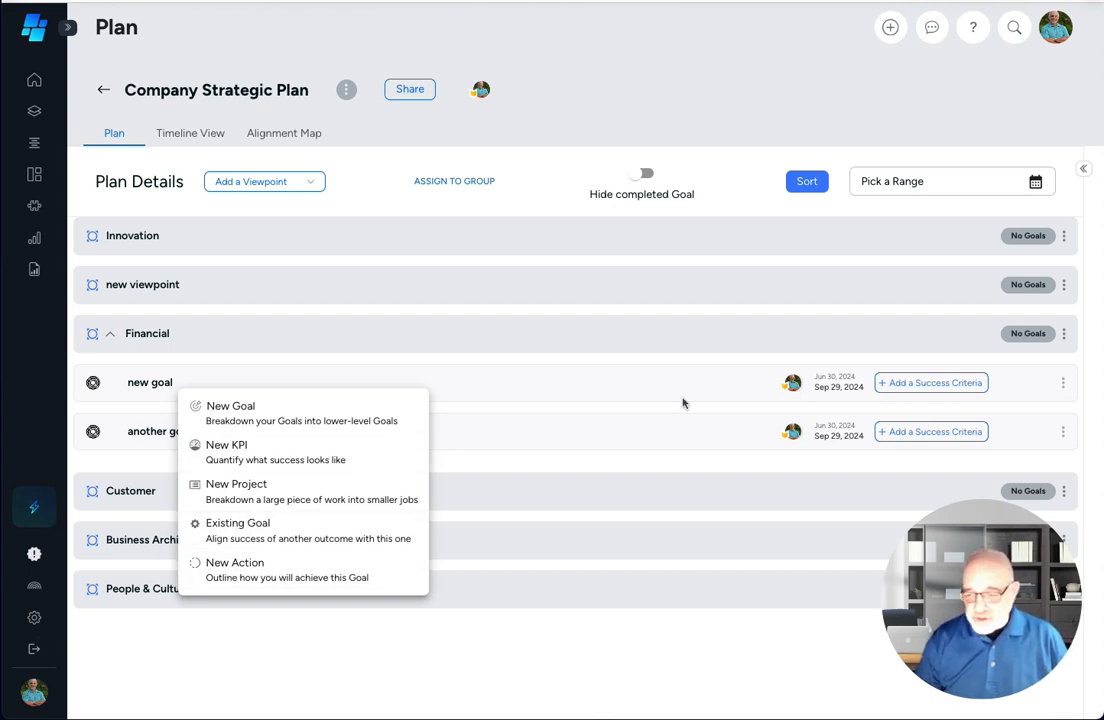
left_click(227, 453)
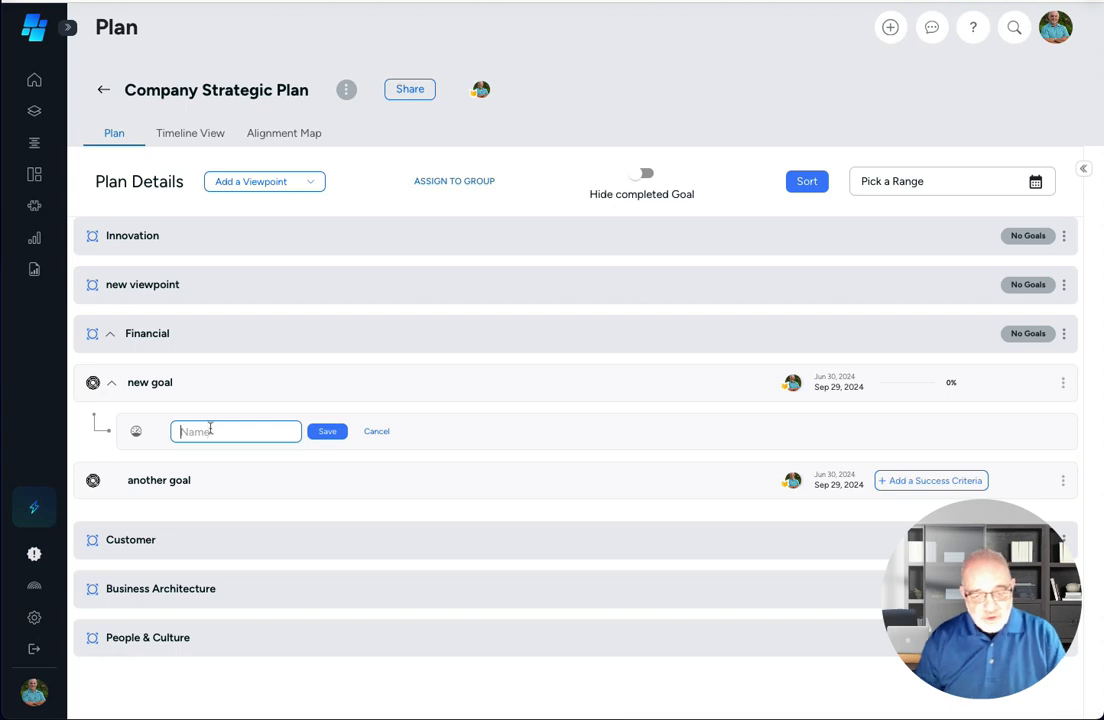
type("KPI")
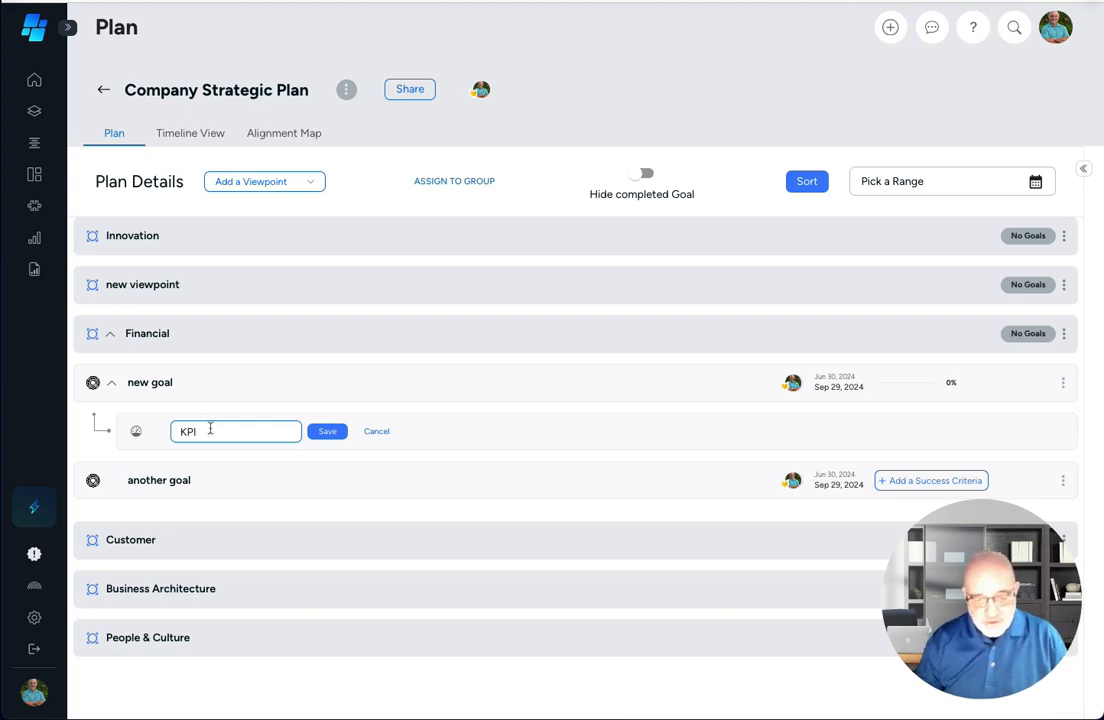
left_click(310, 431)
right_click(316, 431)
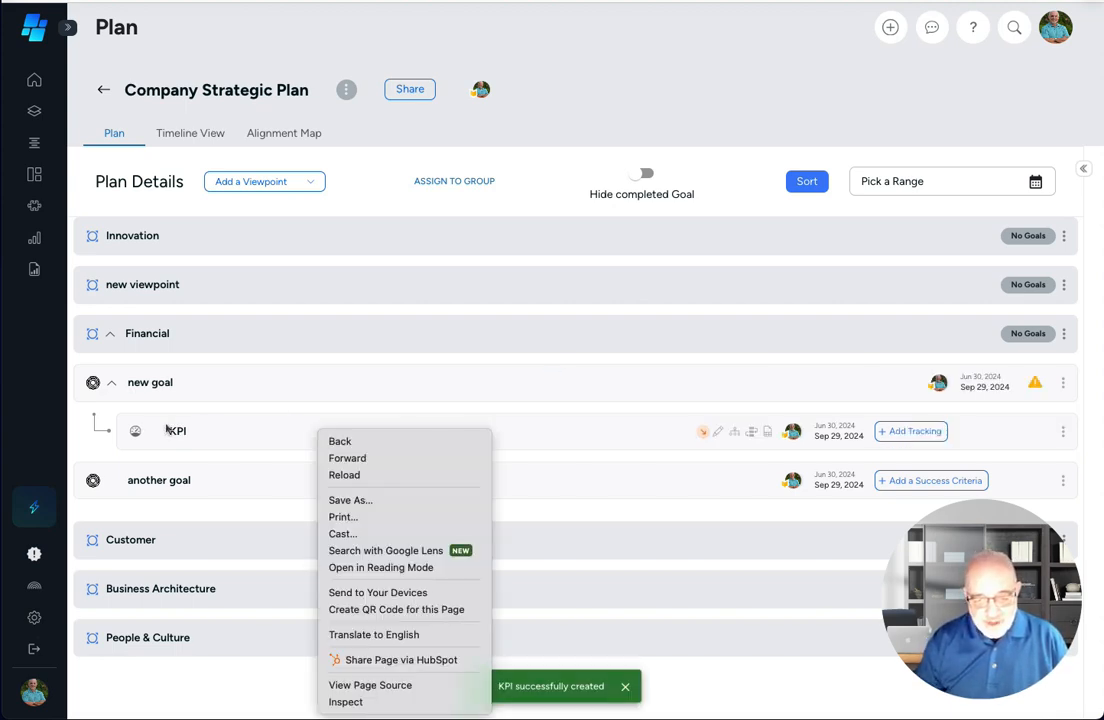
left_click(554, 441)
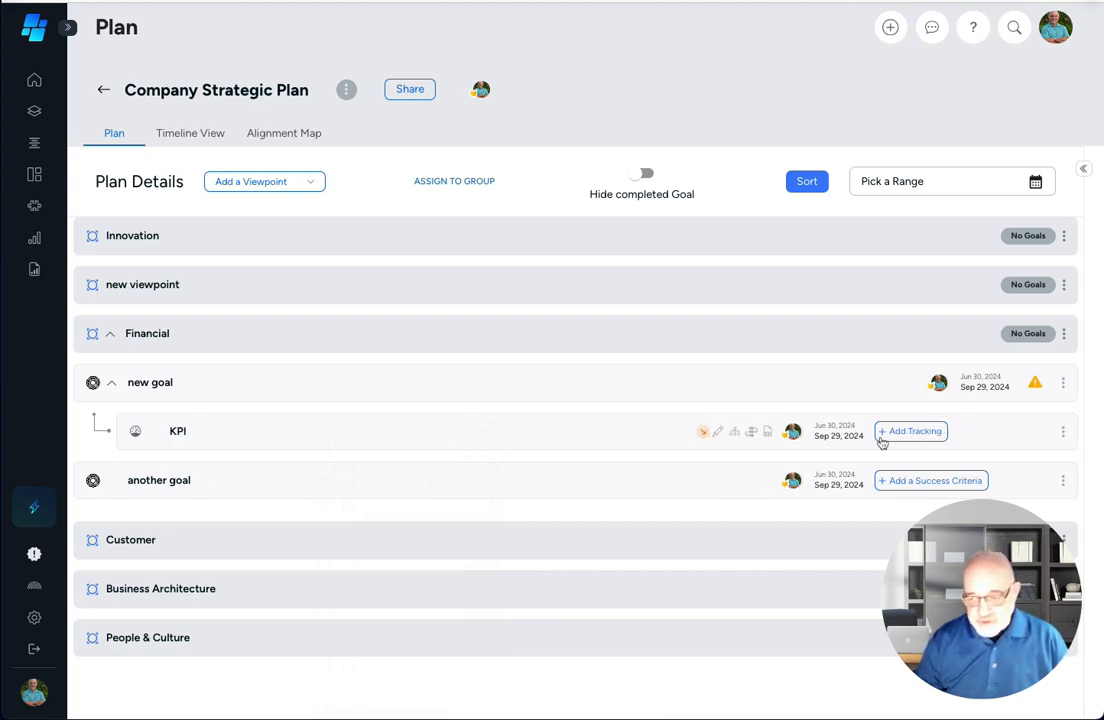
- Add a new action named "Action 1" under "new goal" and save it
left_click(181, 382)
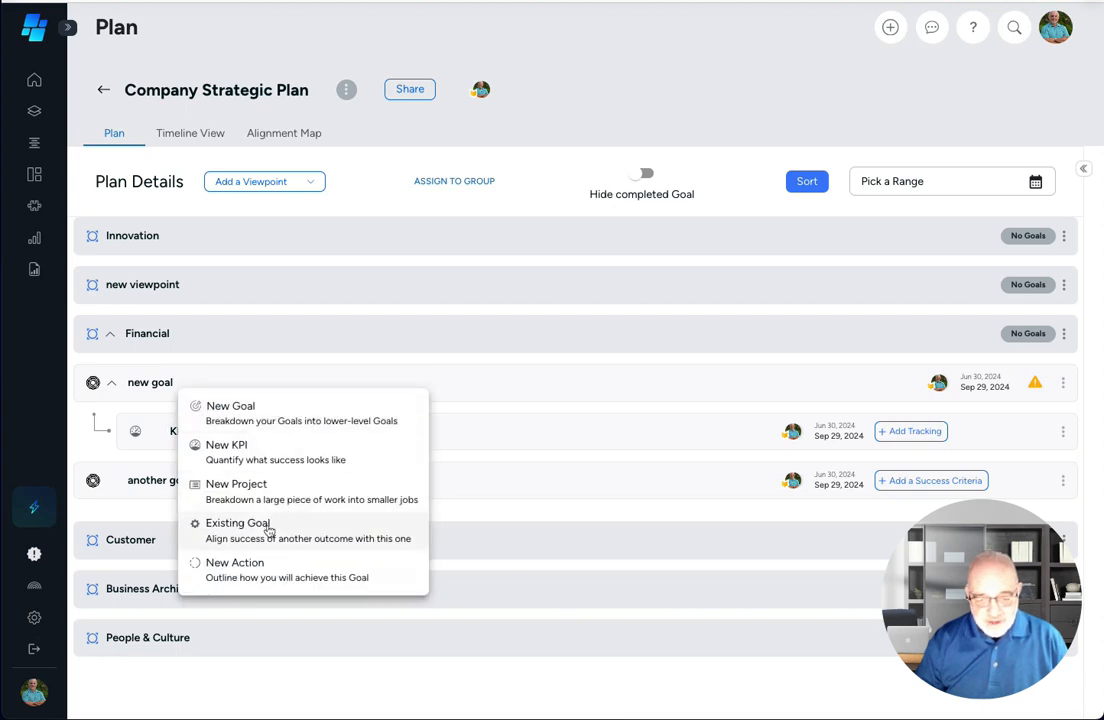
left_click(243, 570)
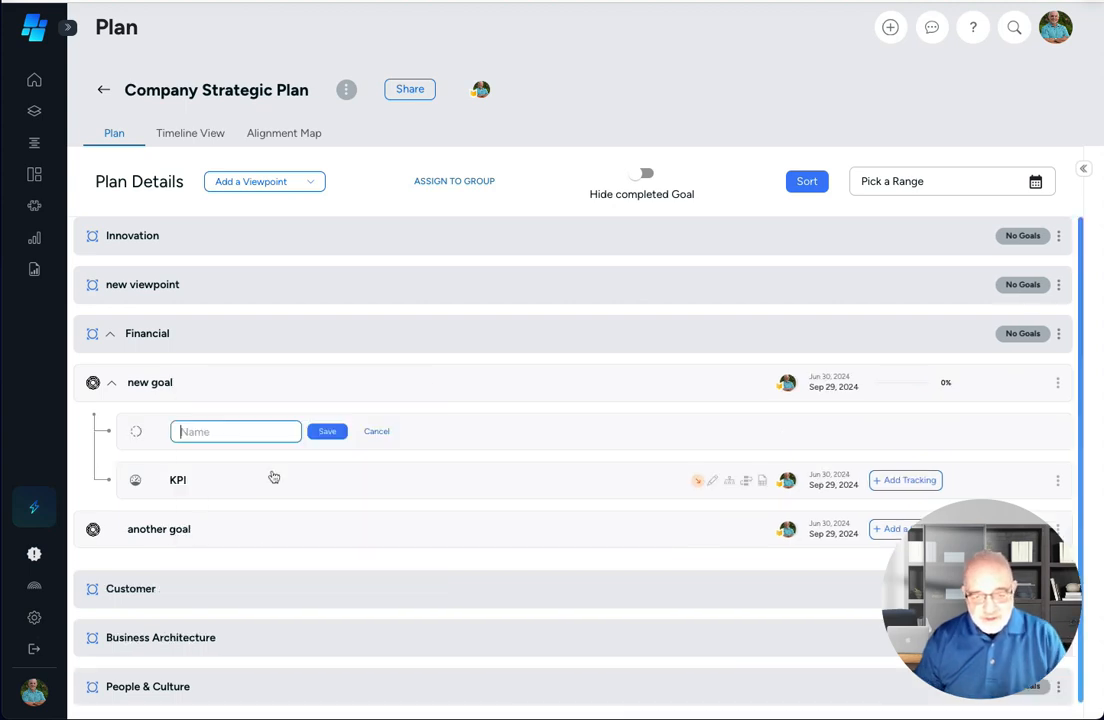
type("Action 1")
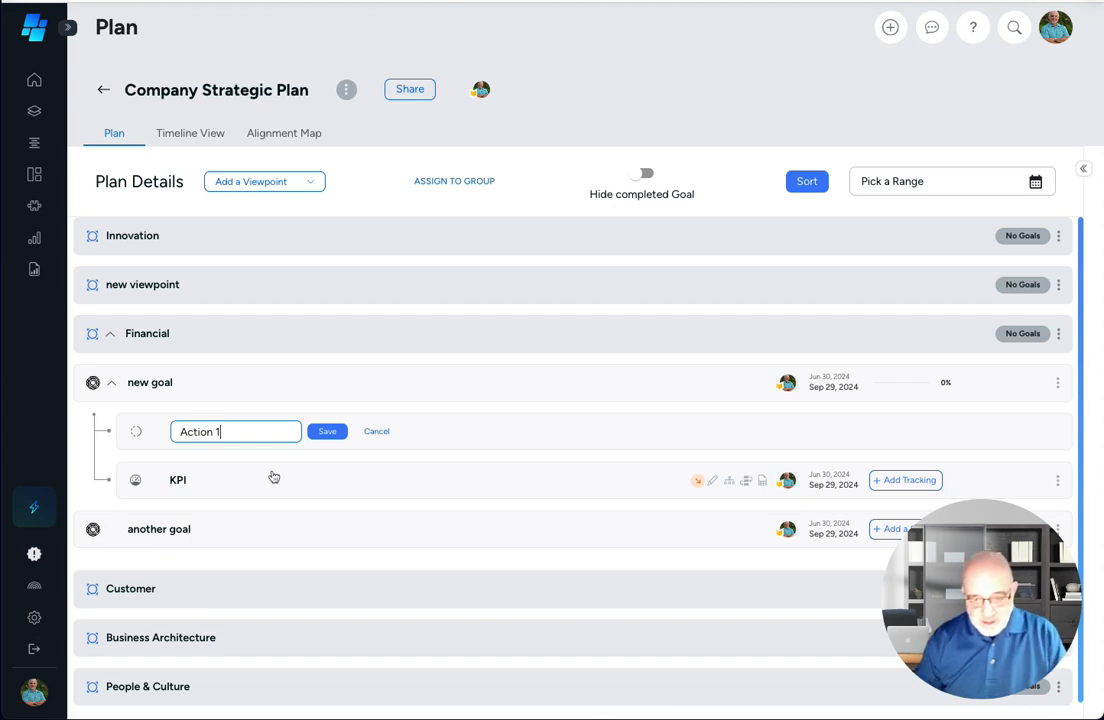
left_click(331, 433)
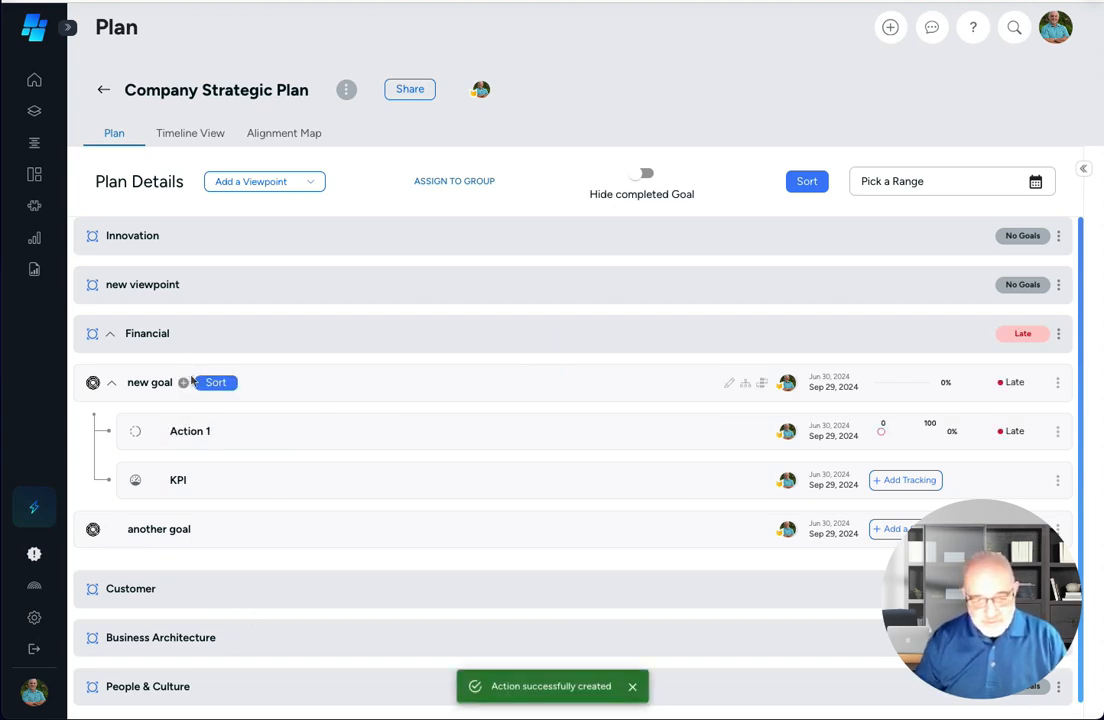
- Add a new project named "Project A" under "new goal" and save it
left_click(183, 385)
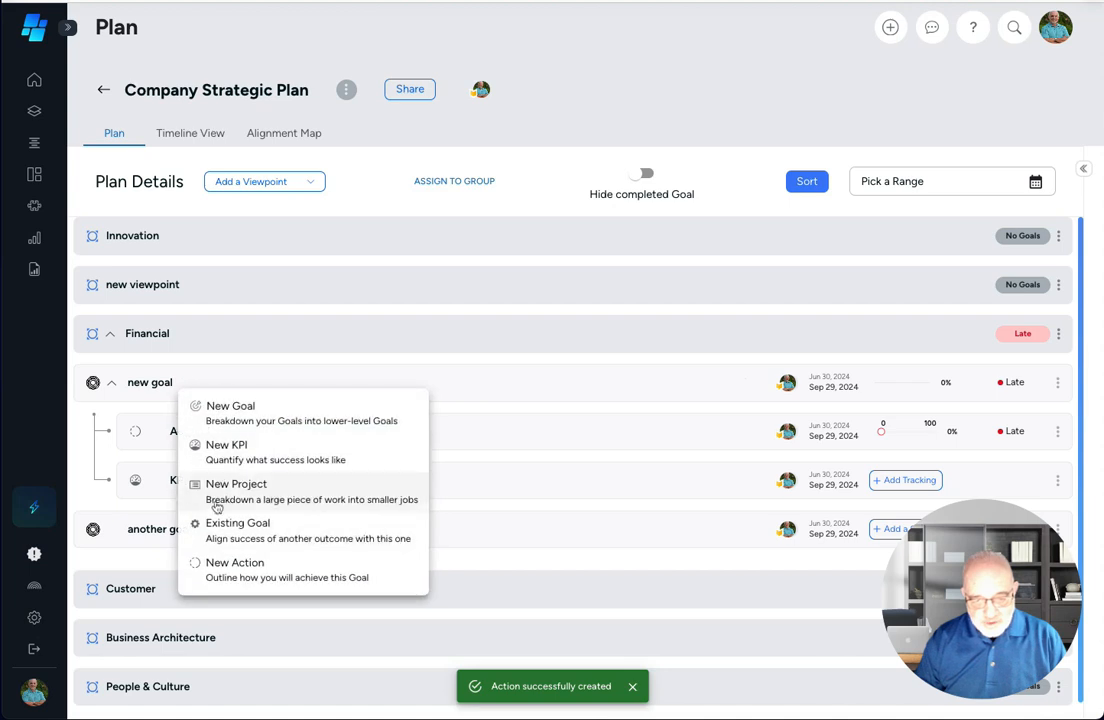
left_click(311, 497)
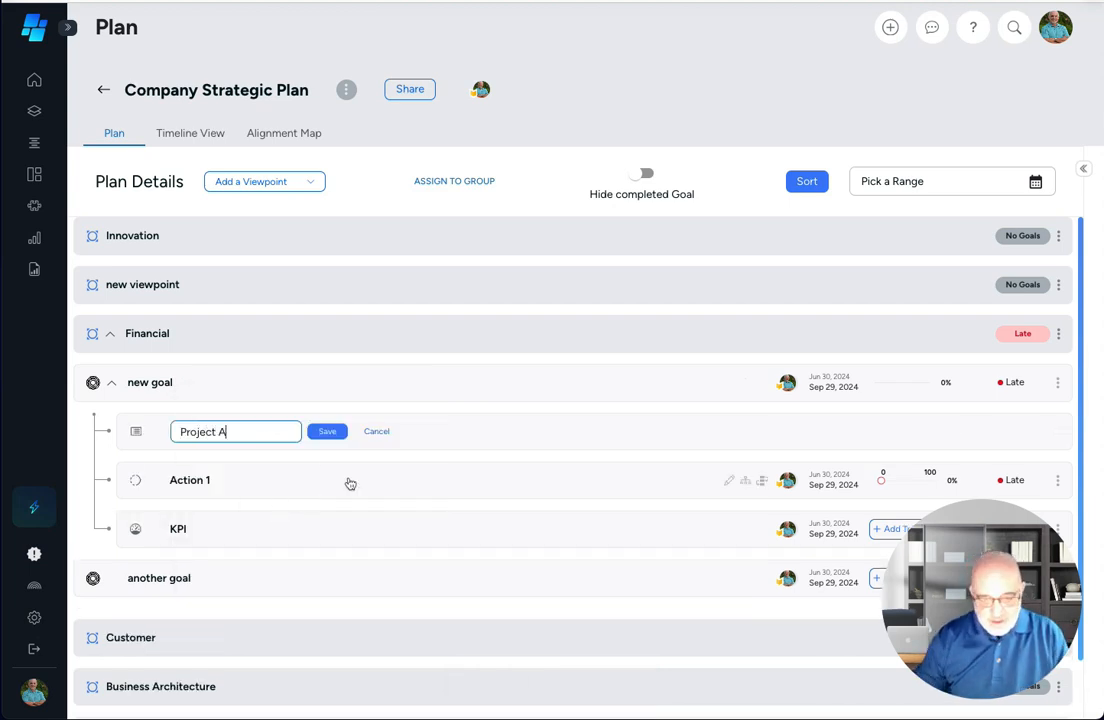
left_click(328, 433)
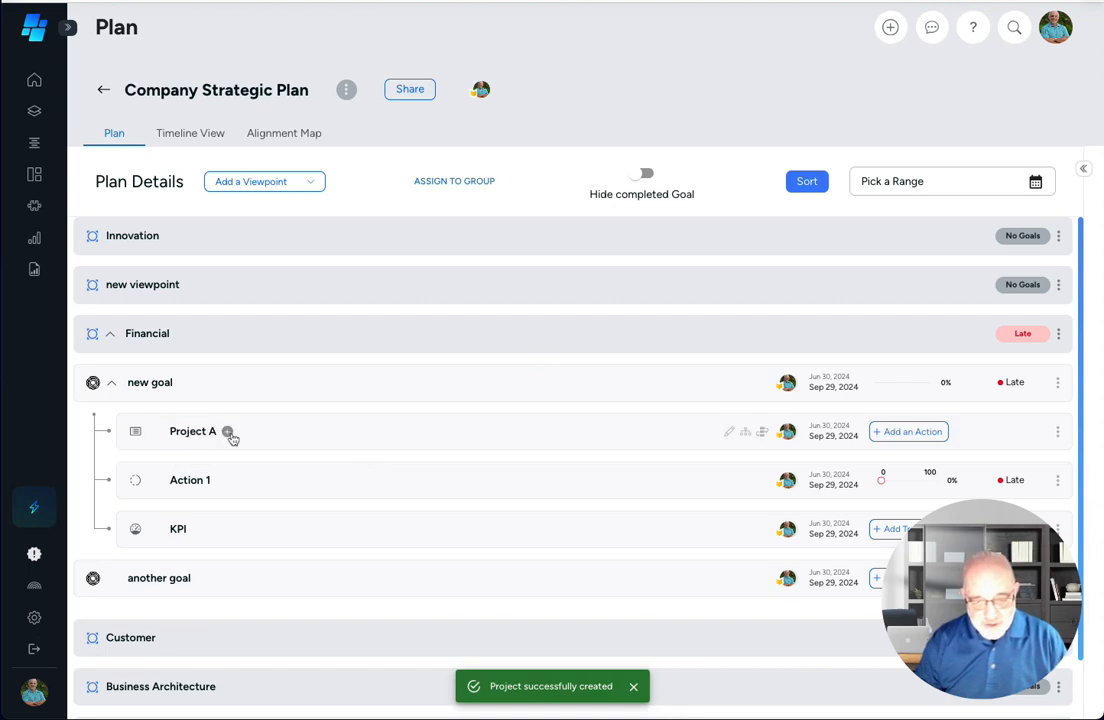
- Add two actions named "Actions2" and "Action3" under Project A, saving each one
left_click(228, 433)
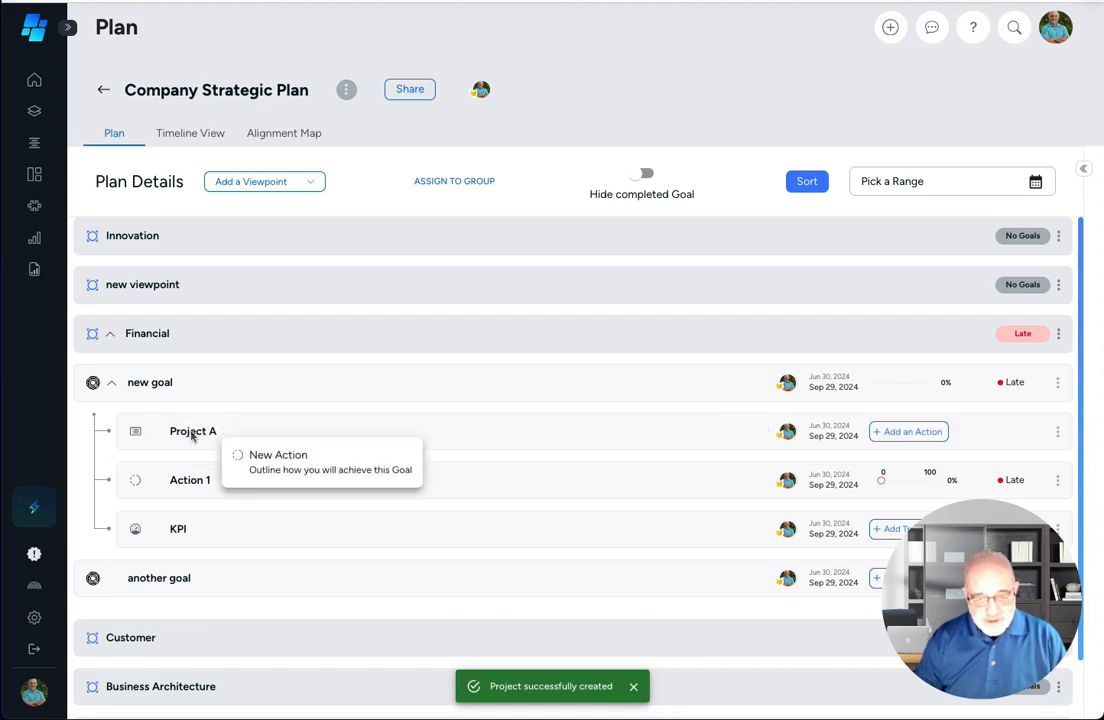
left_click(270, 456)
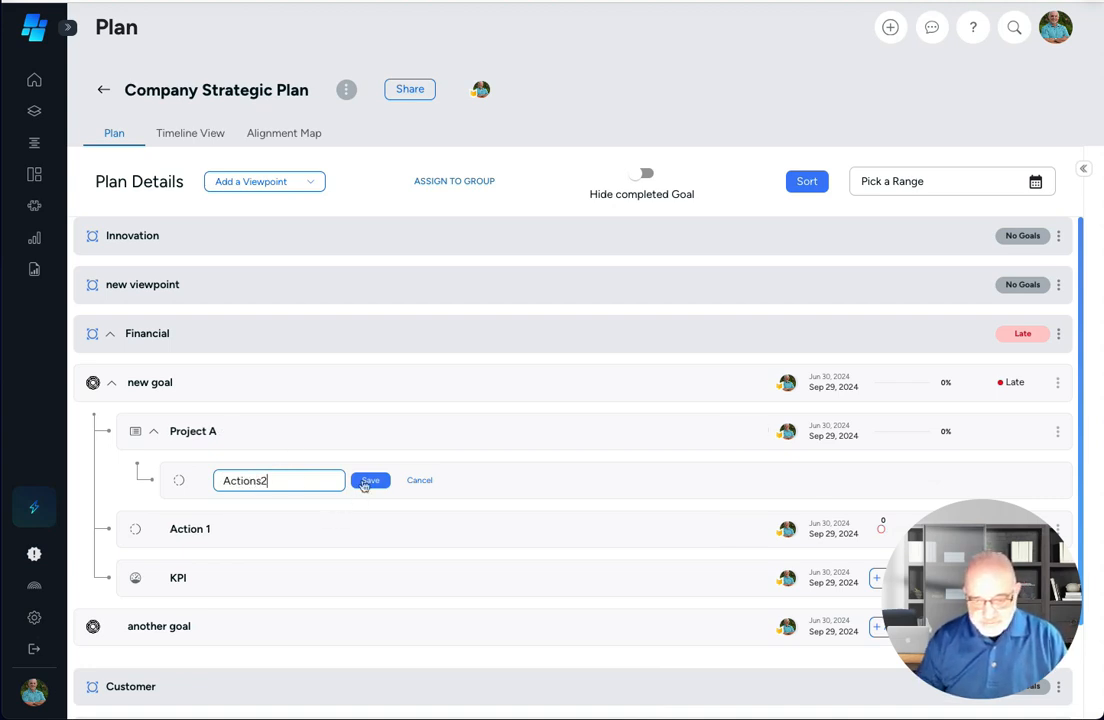
left_click(370, 480)
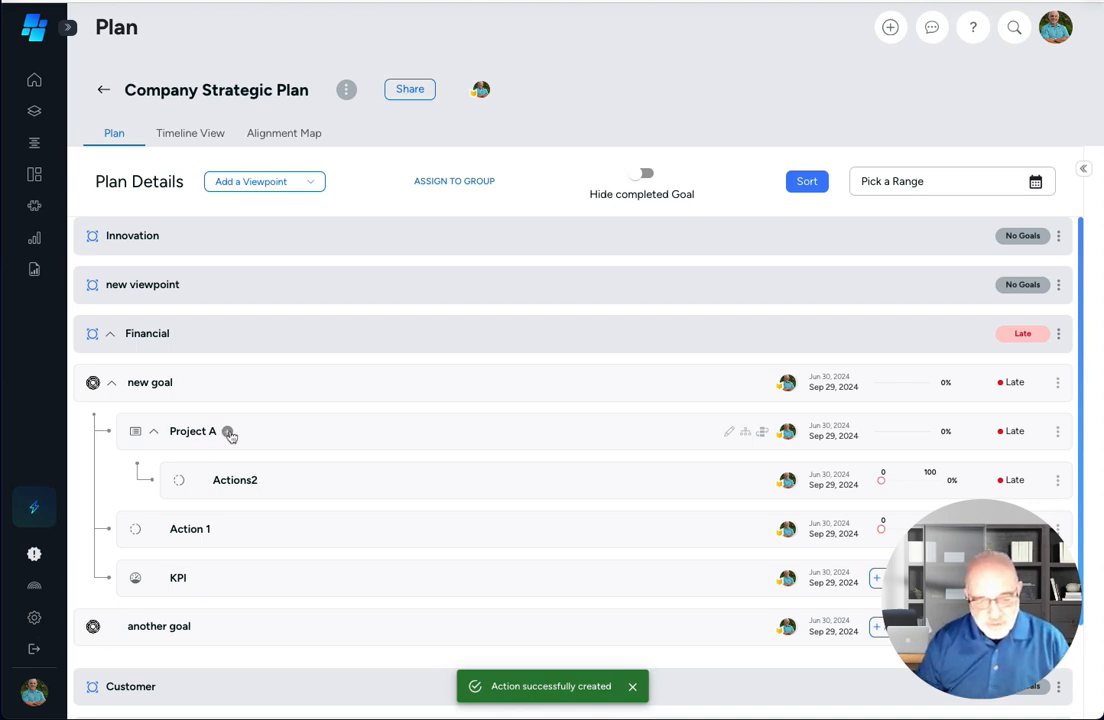
left_click(229, 432)
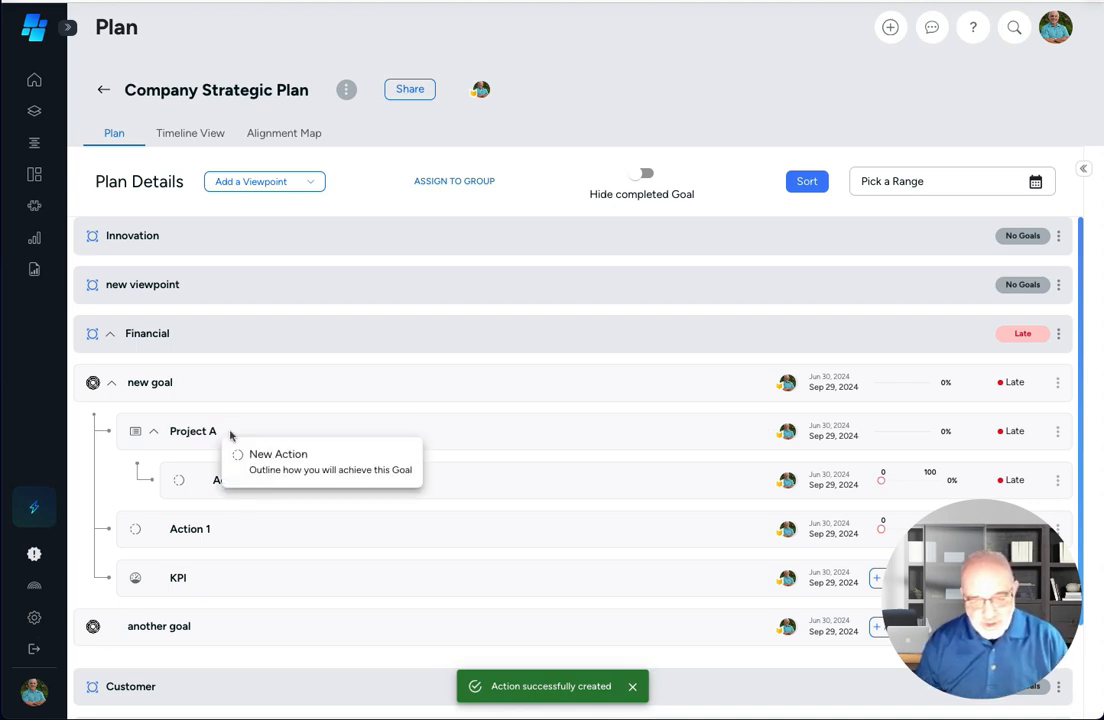
left_click(278, 462)
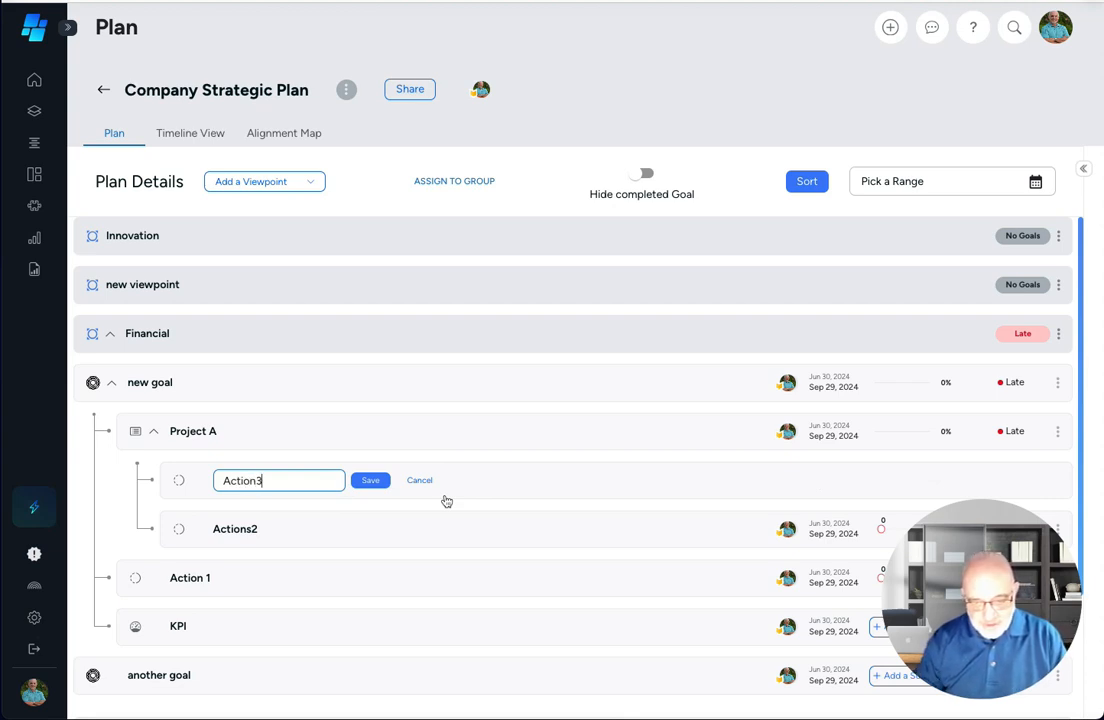
left_click(370, 480)
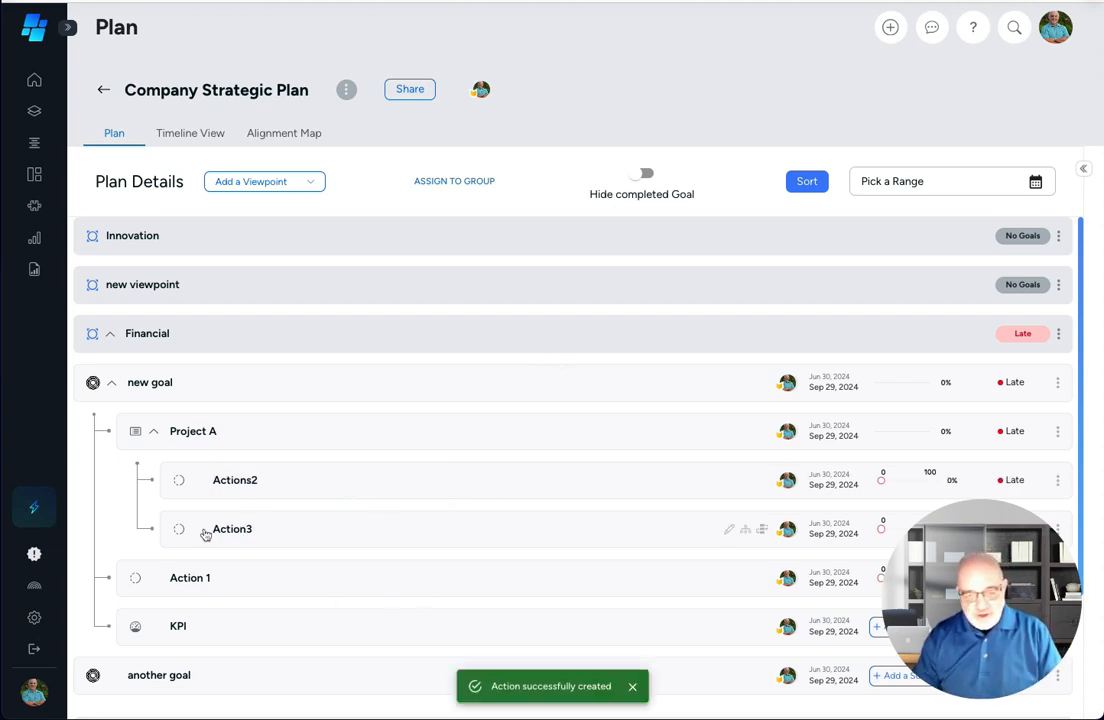
- Collapse Project A and add a lower-level goal named "nested goal" under "new goal", saving it
left_click(152, 432)
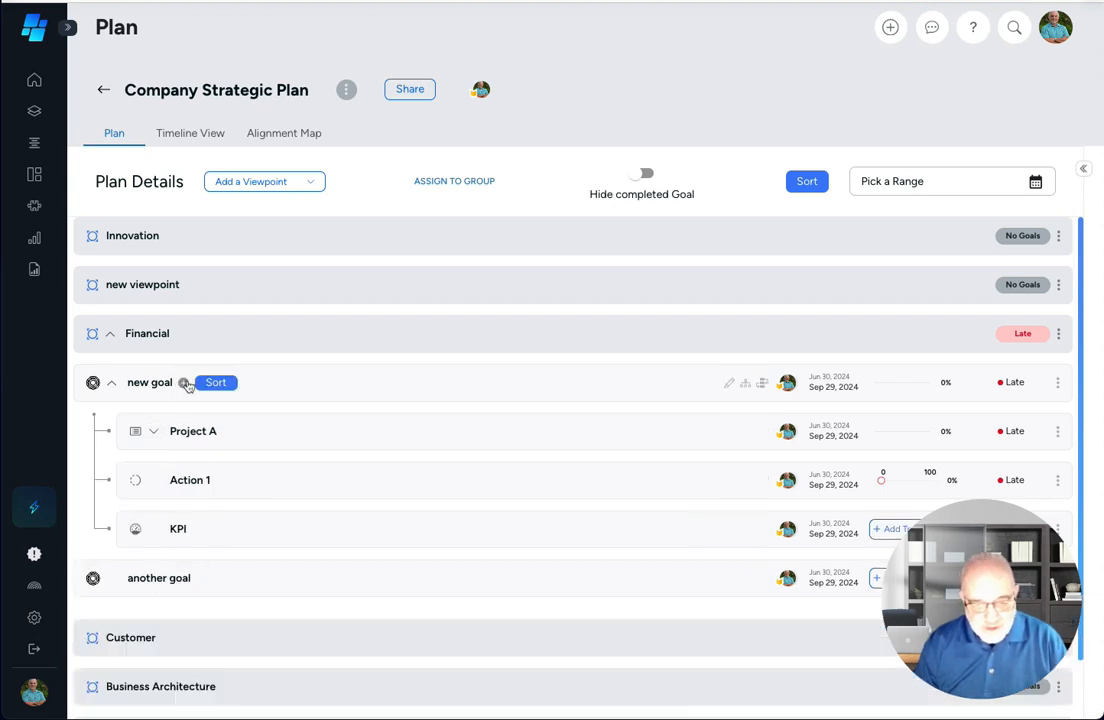
left_click(184, 384)
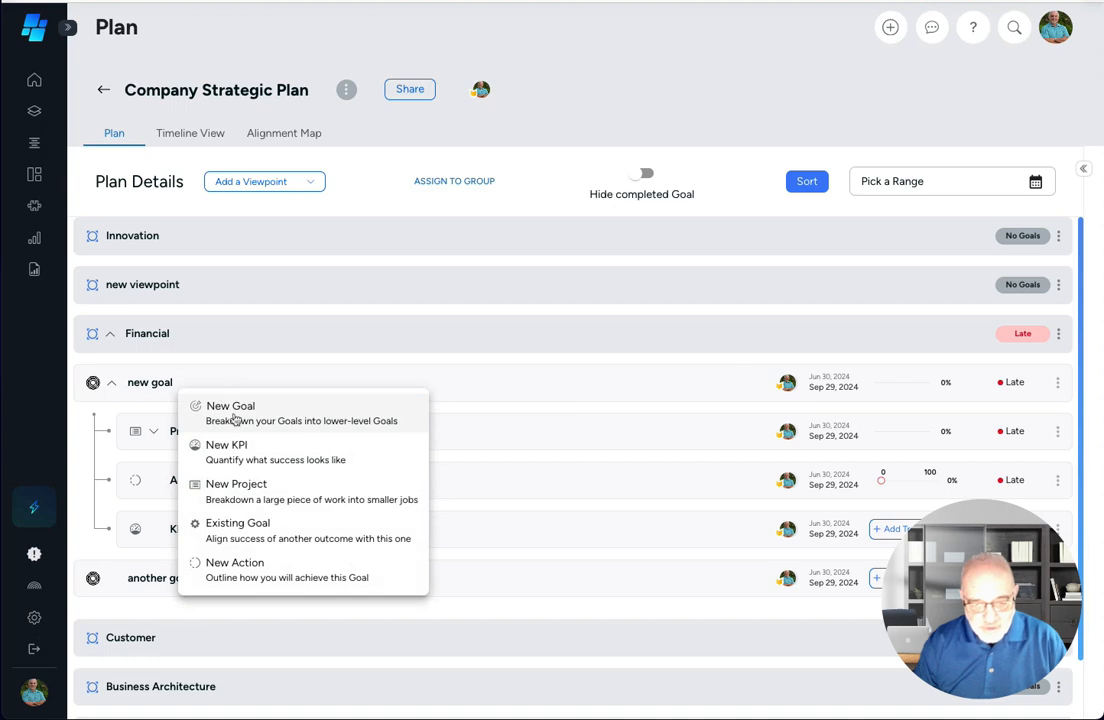
left_click(204, 414)
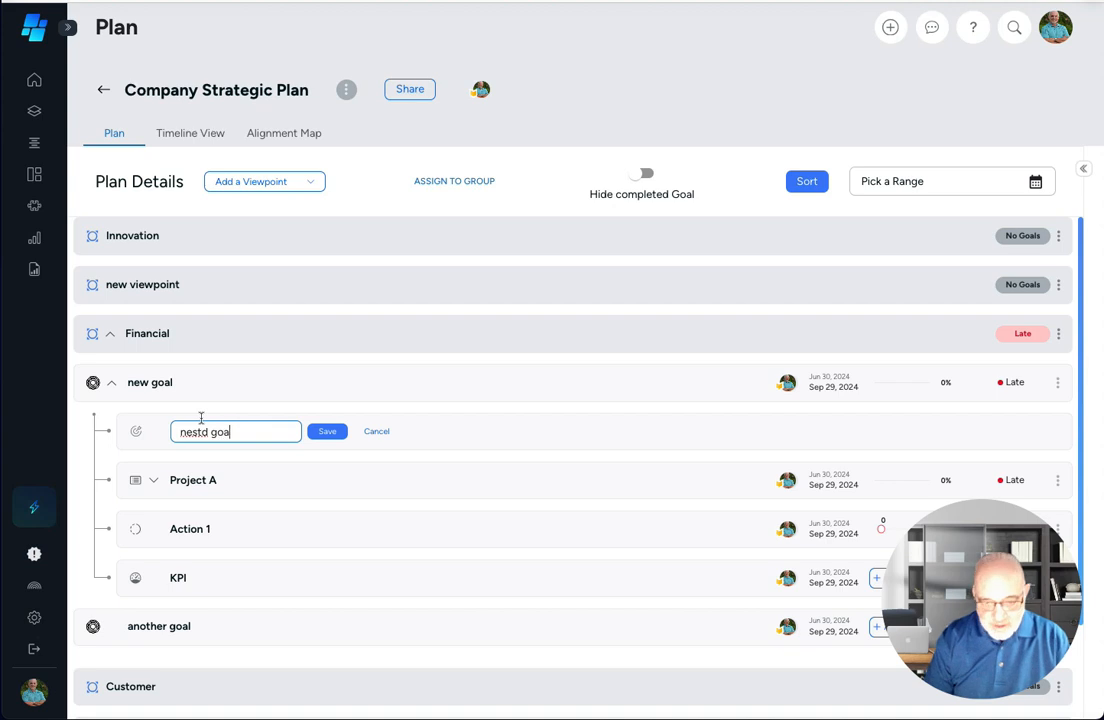
type("e")
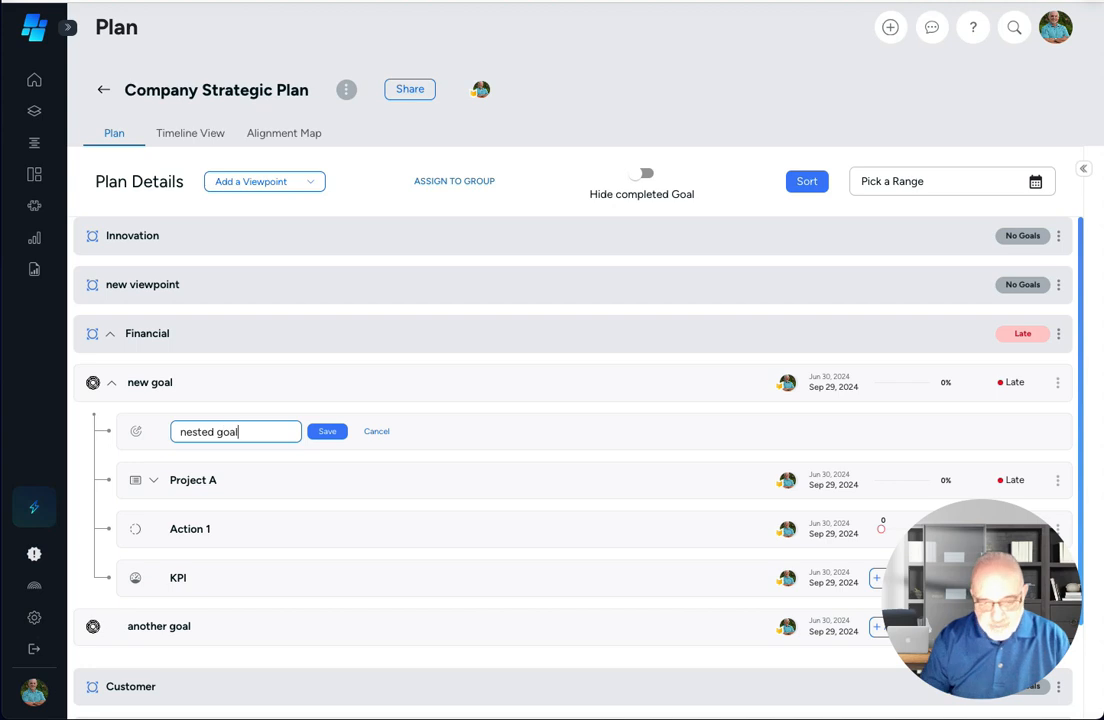
left_click(328, 432)
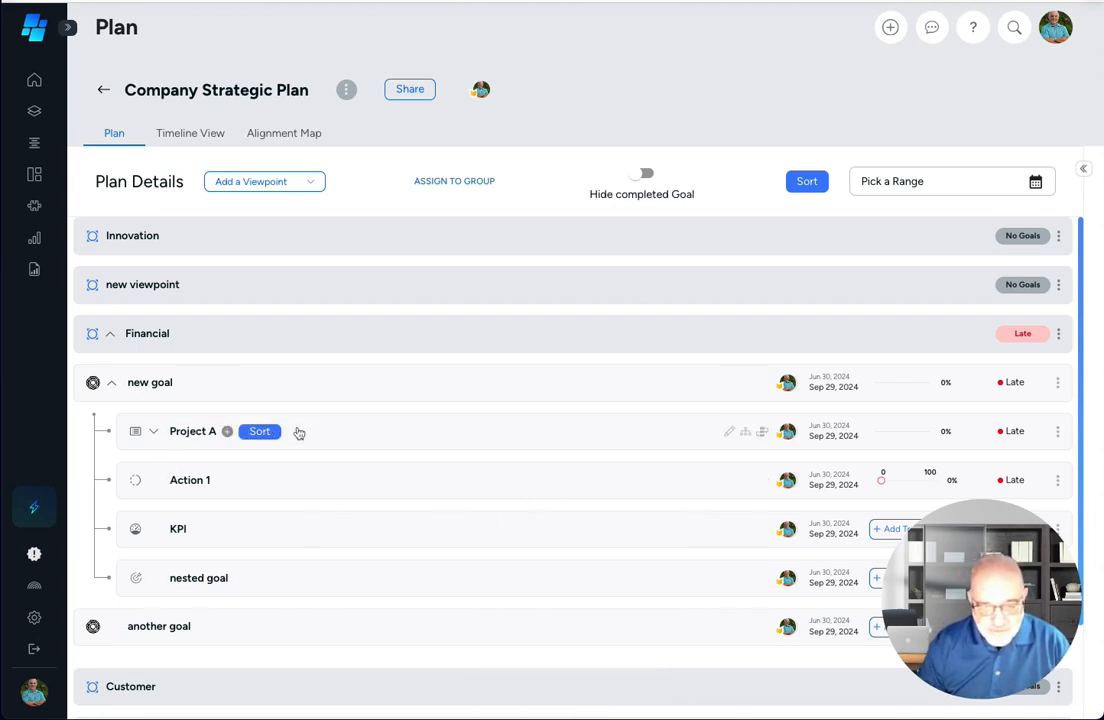
- Try reordering Project A's actions with Action3 above Actions2, and cancel the sorting
left_click(260, 432)
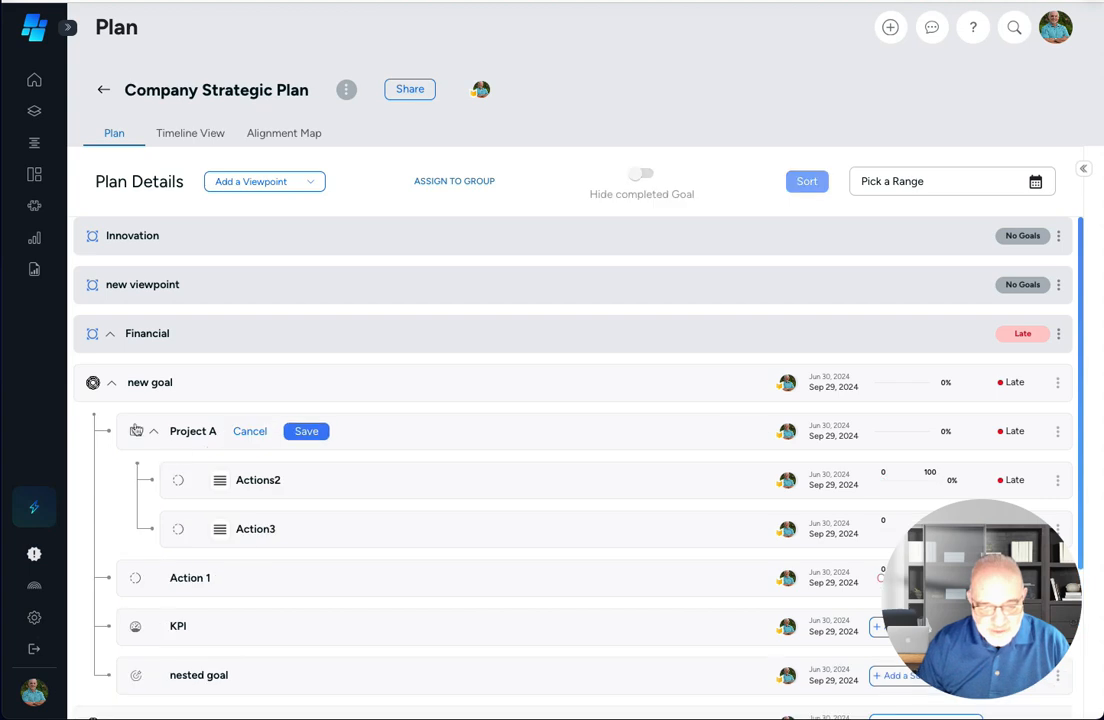
left_click_drag(220, 530, 220, 488)
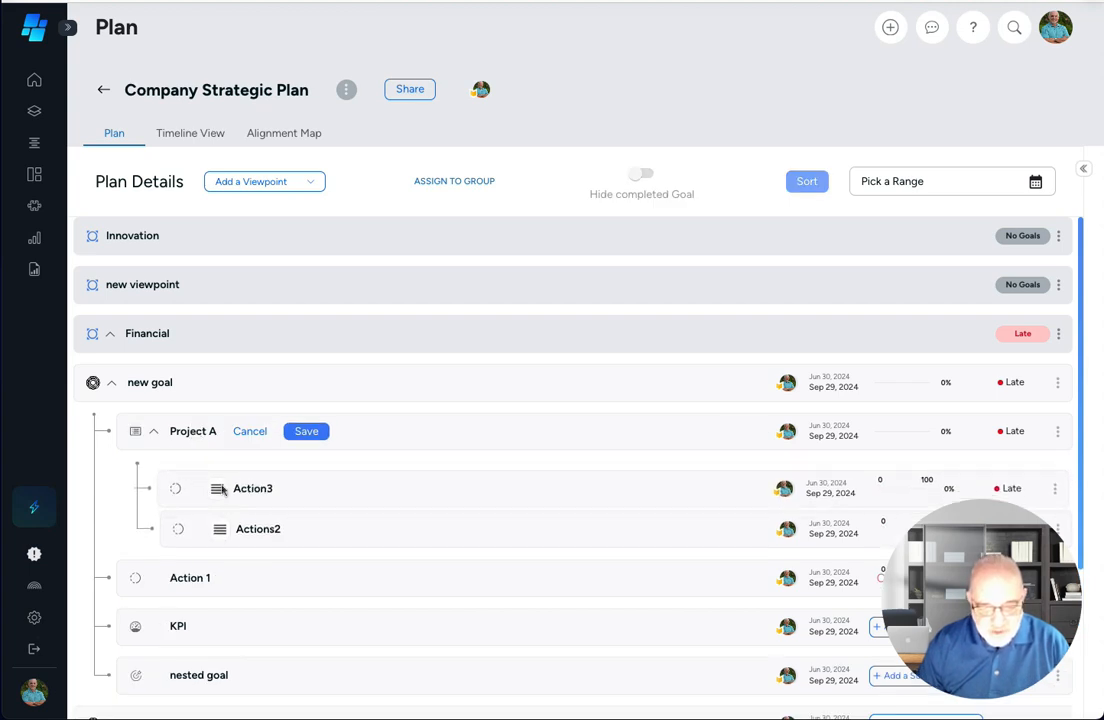
left_click(250, 431)
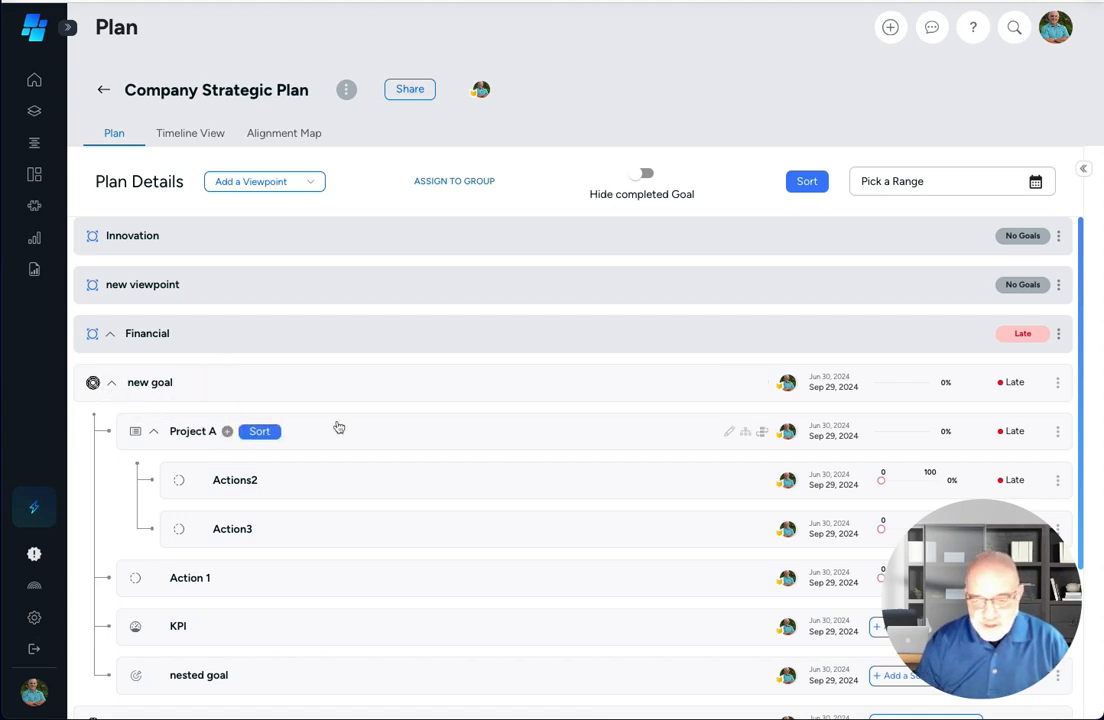
- Review the items under "new goal" and examine the Financial goals expanded in the plan's Timeline View
scroll(417, 463, "down", 2)
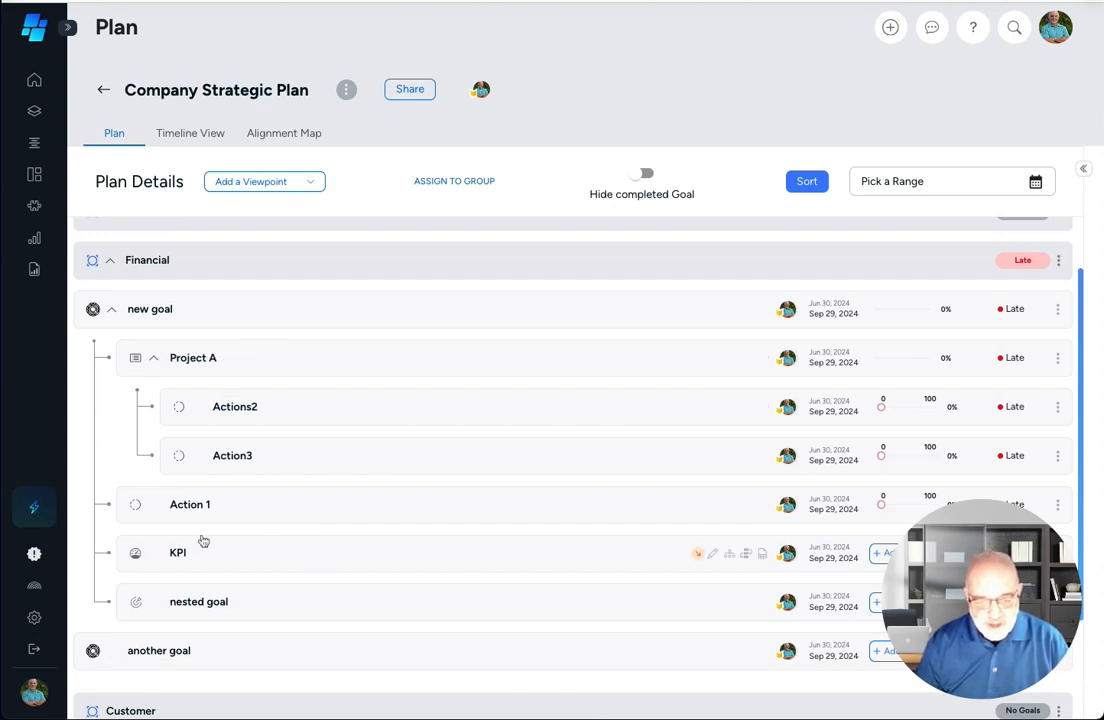
scroll(320, 561, "down", 1)
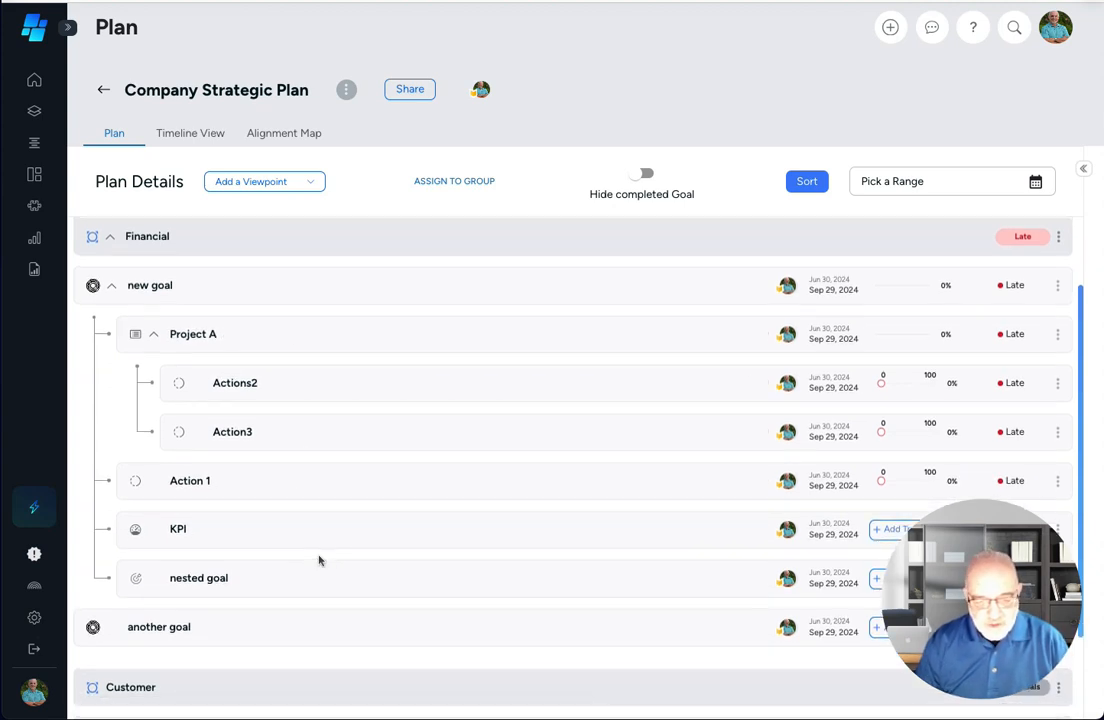
scroll(320, 561, "up", 3)
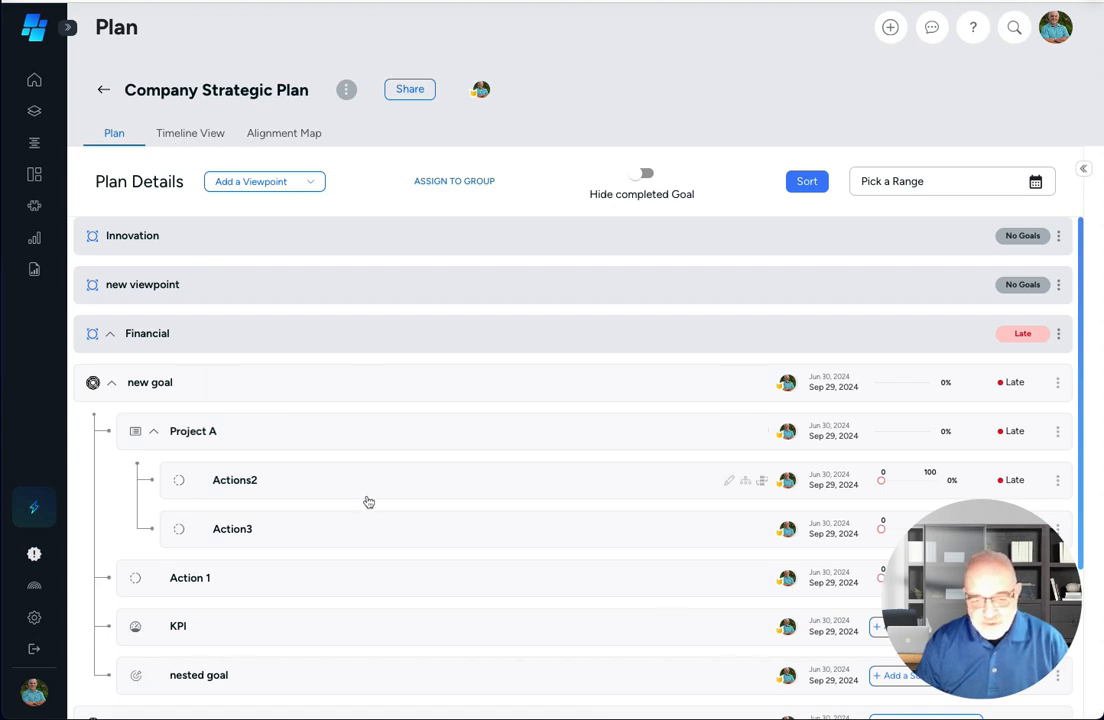
scroll(368, 502, "down", 1)
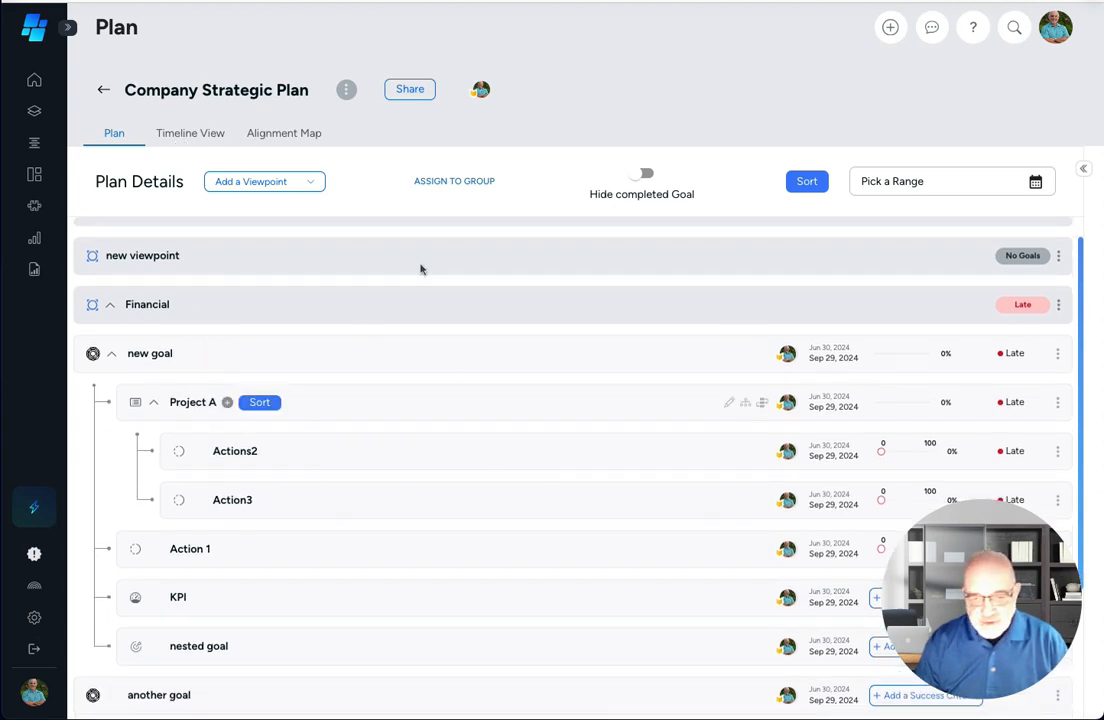
left_click(200, 137)
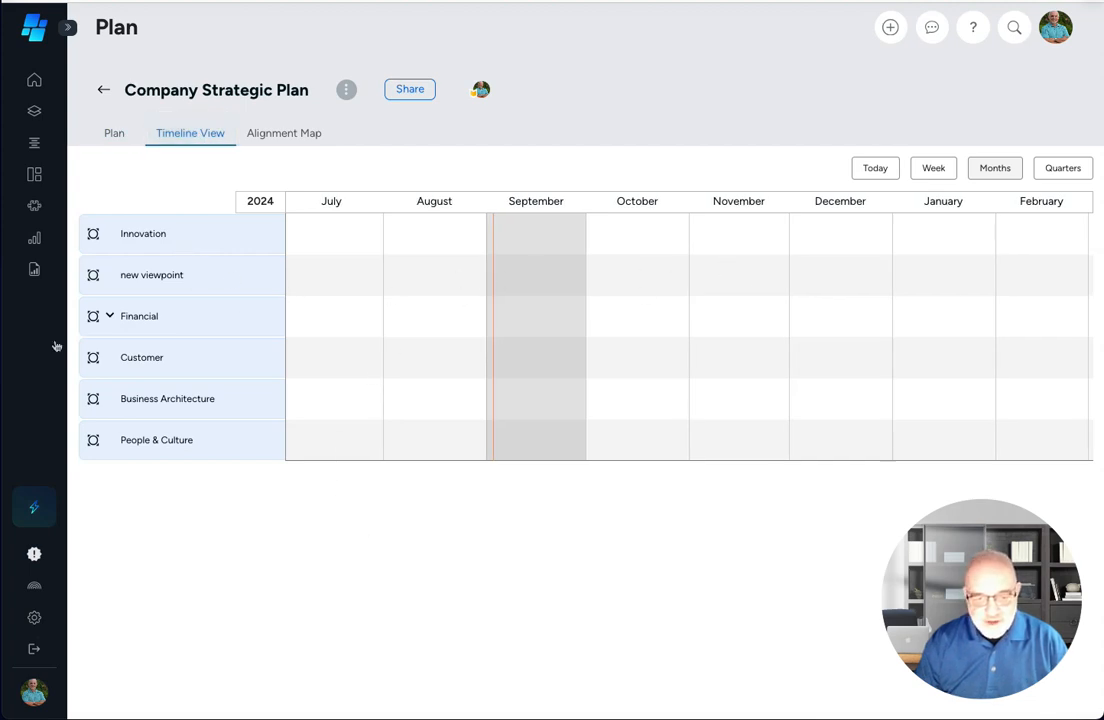
left_click(109, 316)
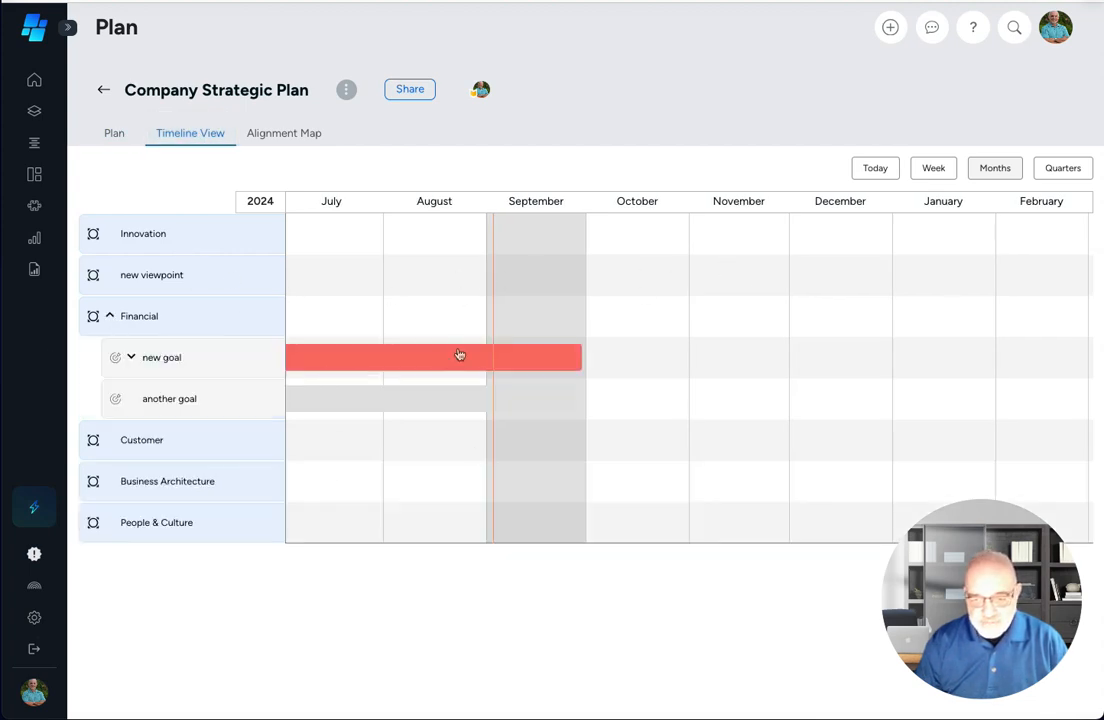
- Examine how the plans connect in the Alignment Map and return to the plan details
left_click(275, 135)
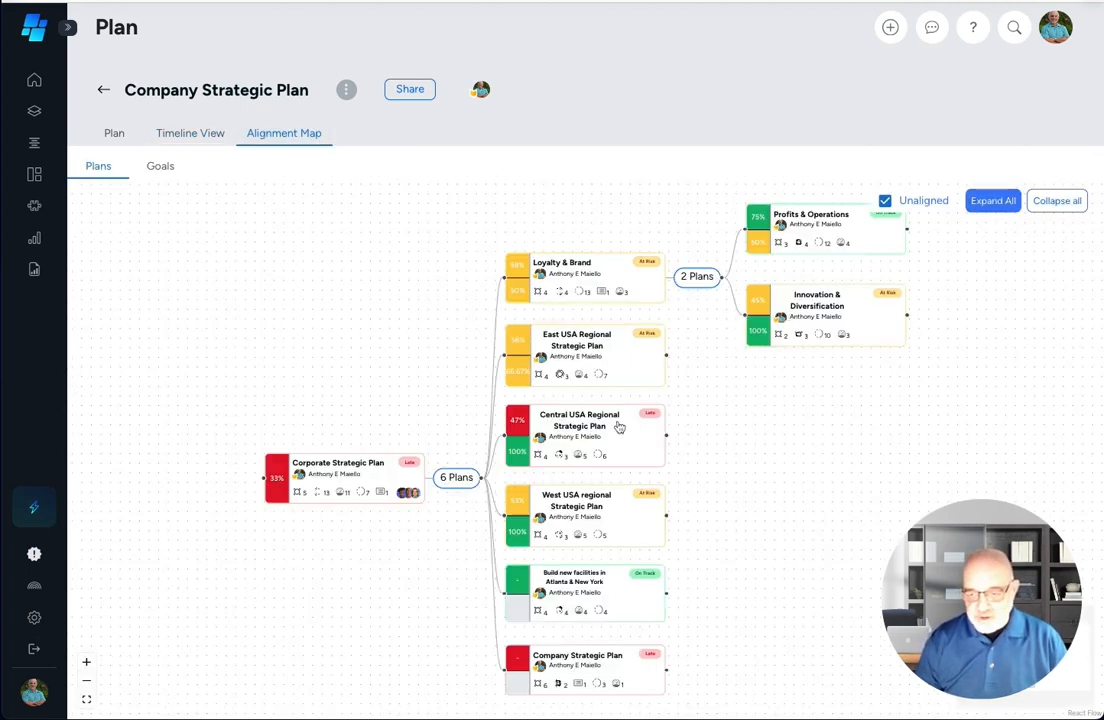
left_click_drag(730, 469, 716, 424)
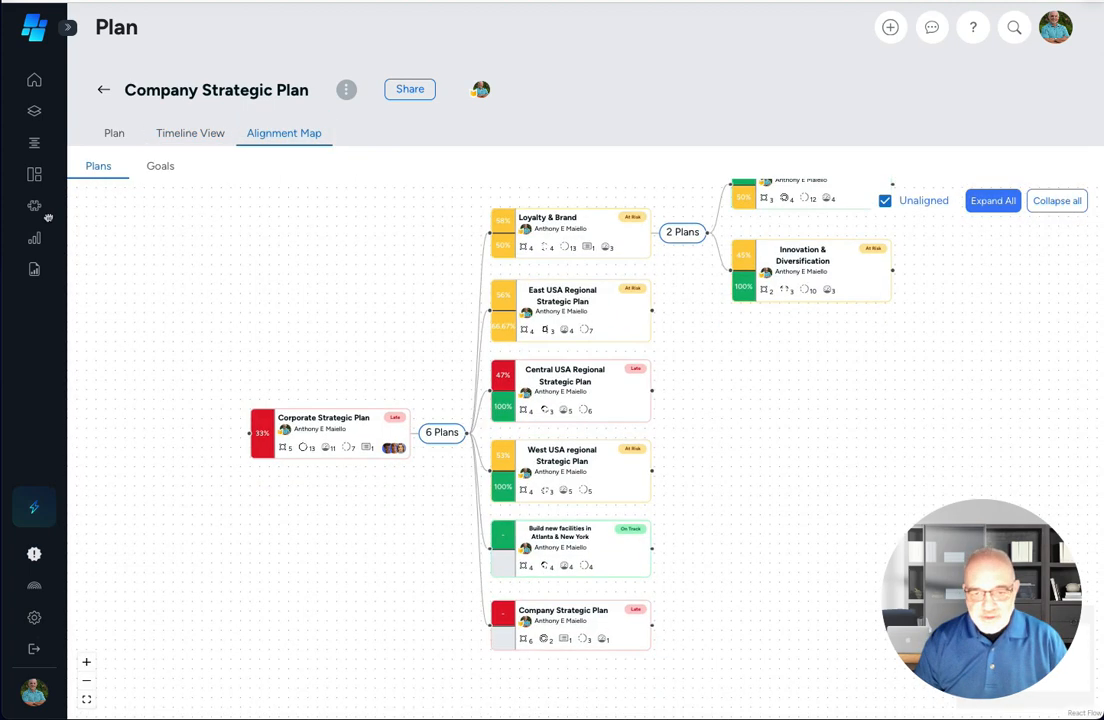
left_click(114, 134)
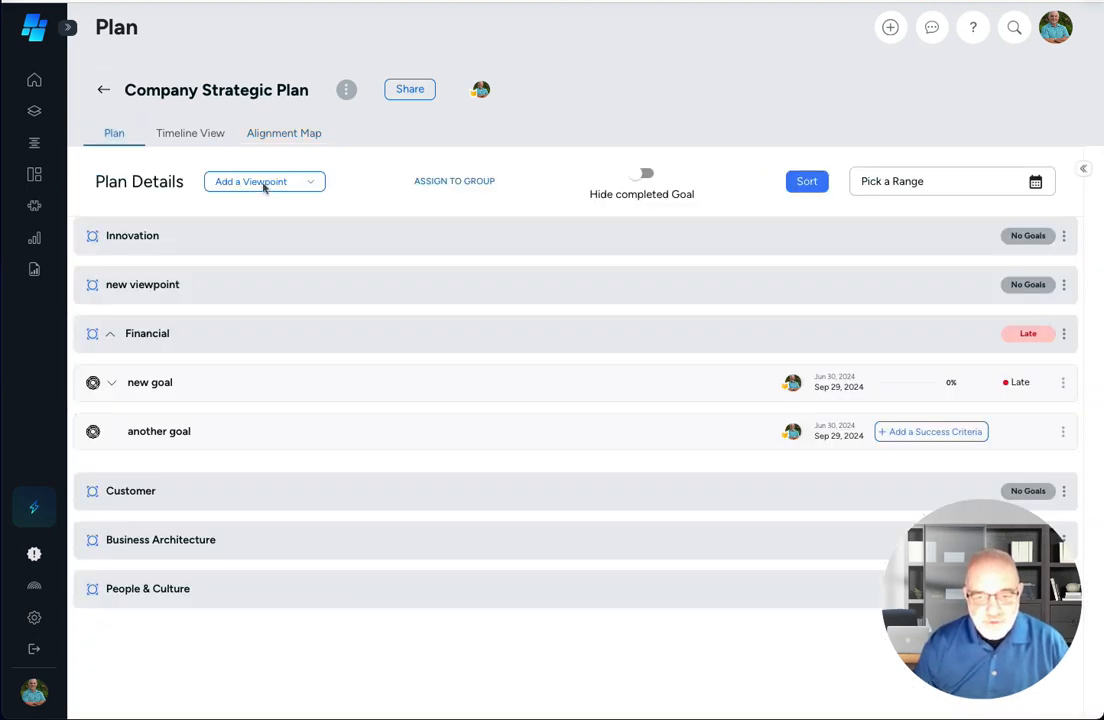